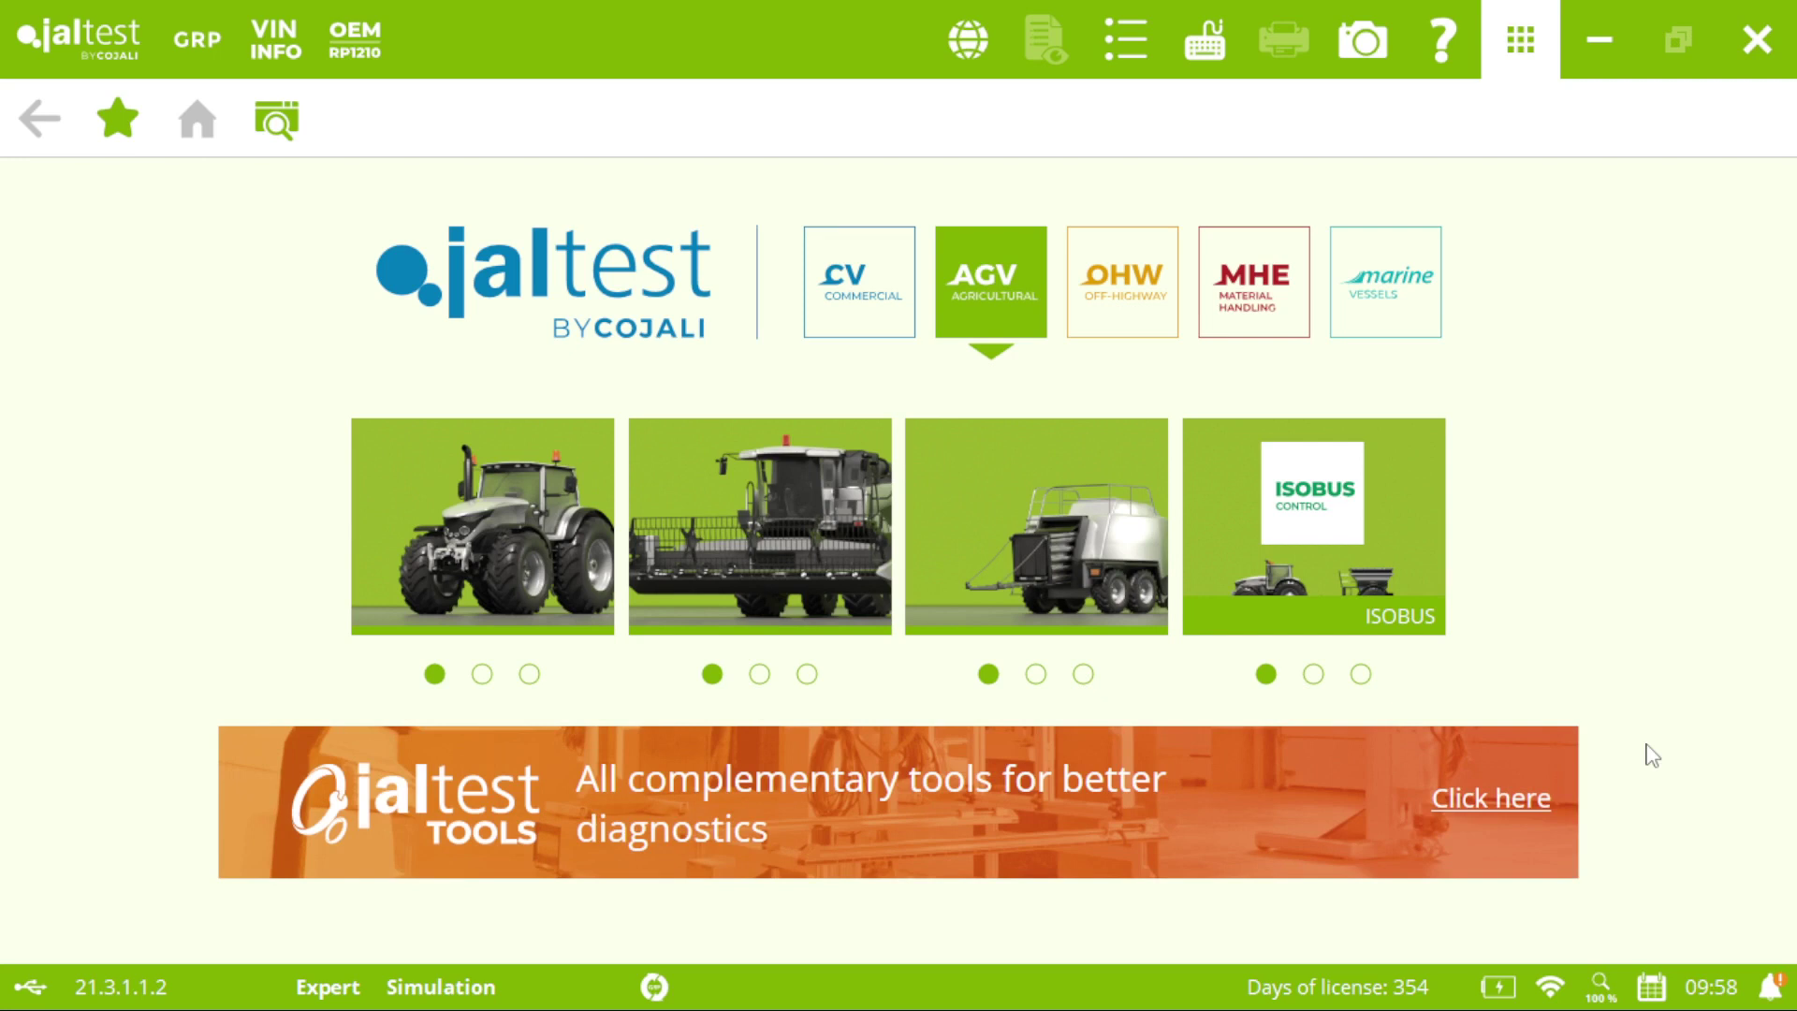
# Open the John Deere tractor models and filter them to the 6 Series family
pyautogui.click(483, 537)
pyautogui.click(766, 688)
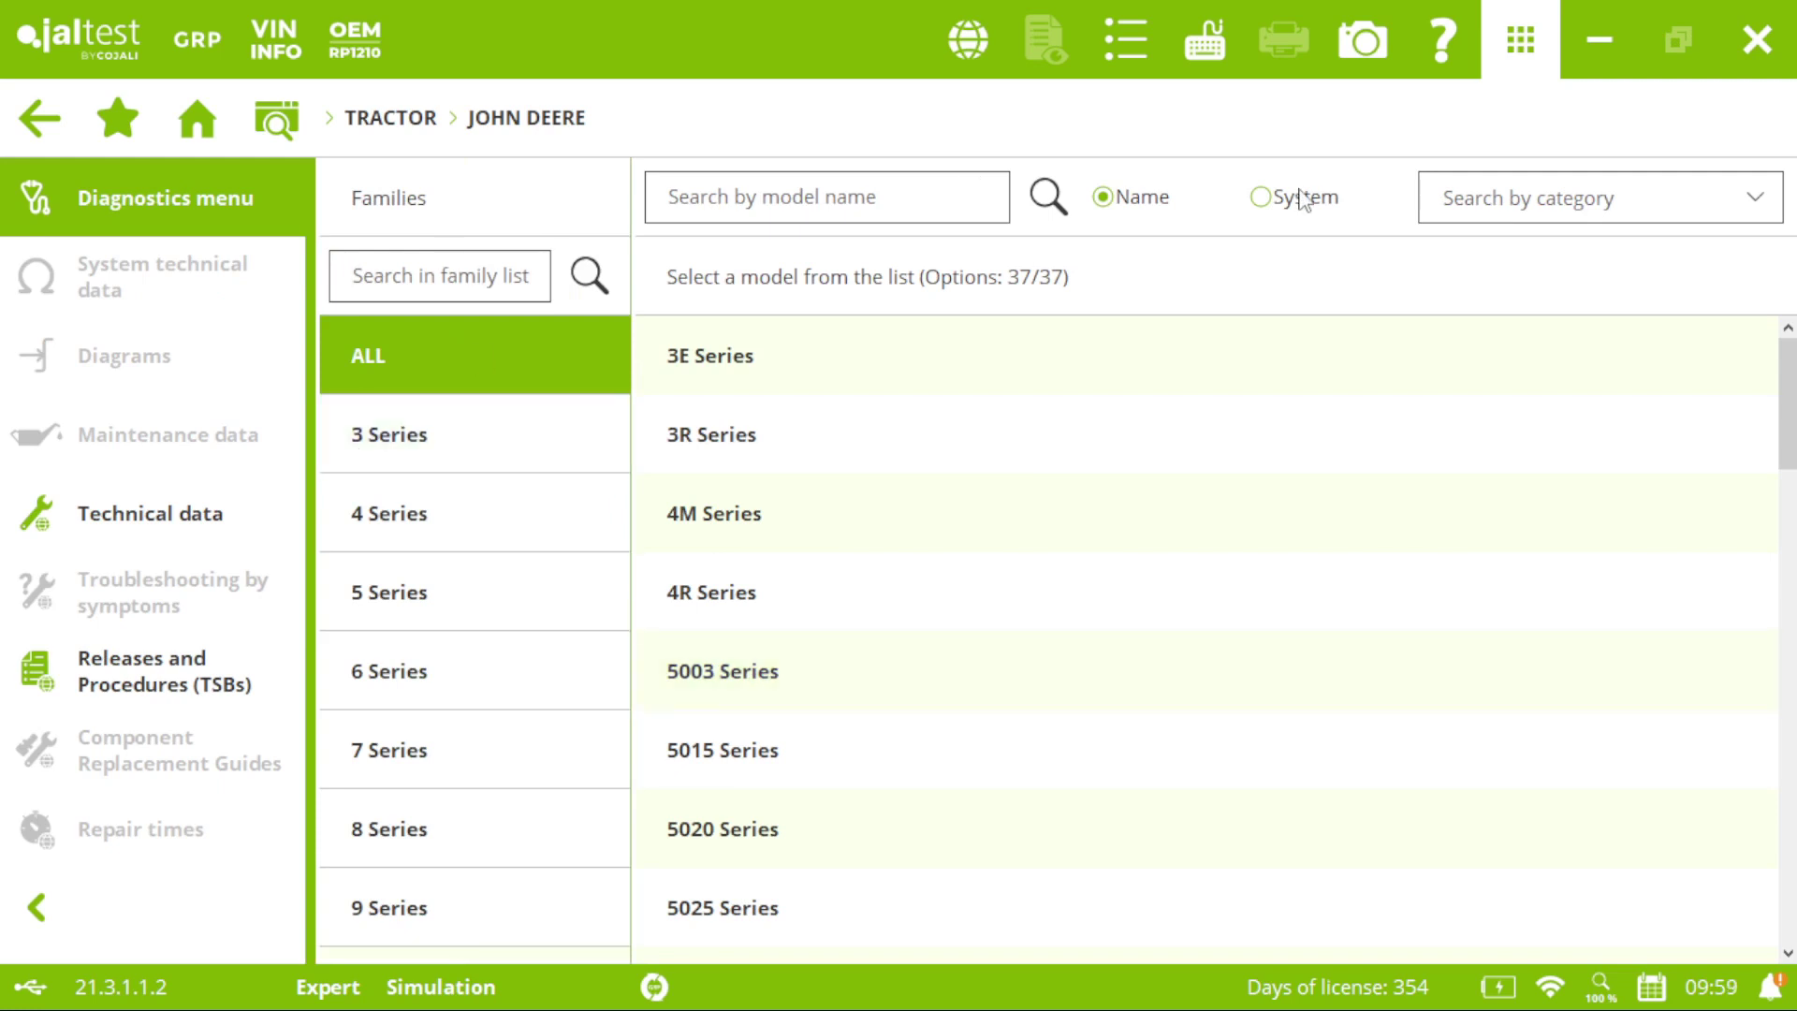
pyautogui.click(553, 679)
pyautogui.scroll(-2, 1011, 848)
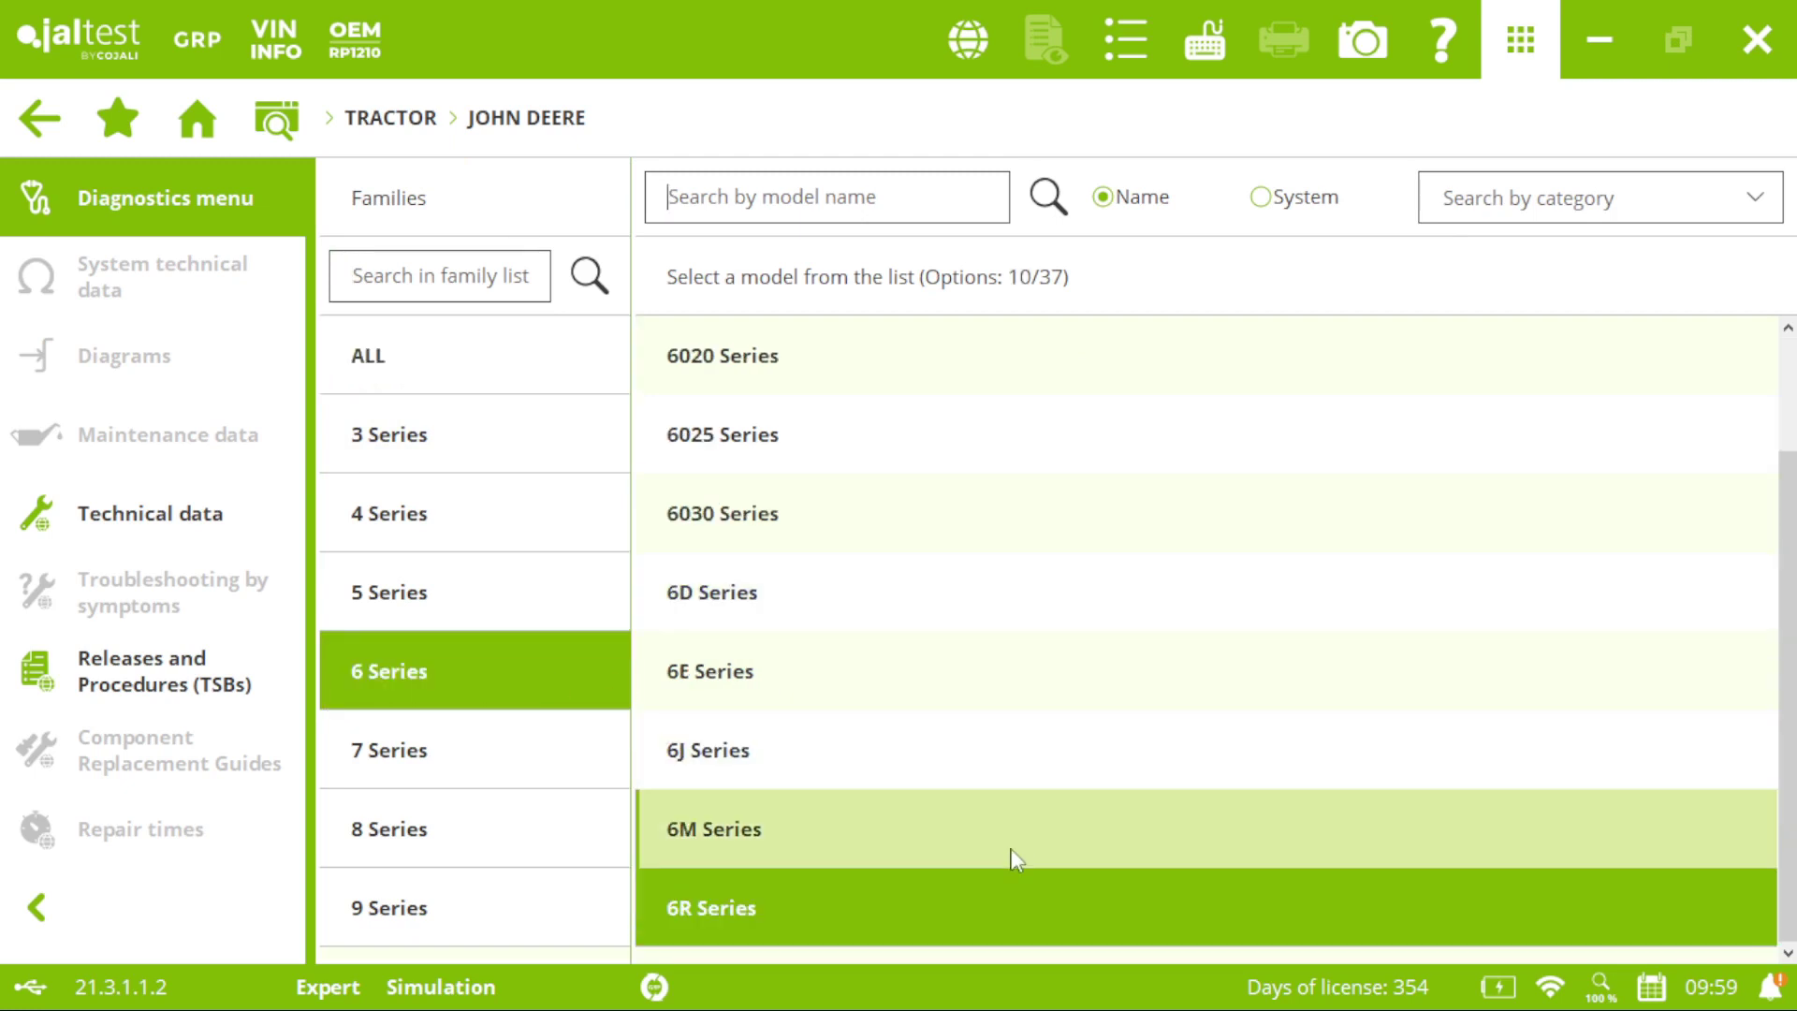
# Select the 6R Series ECU HPCR (Level 21 - Interim Tier 4 / Stage III B) engine system
pyautogui.click(1002, 904)
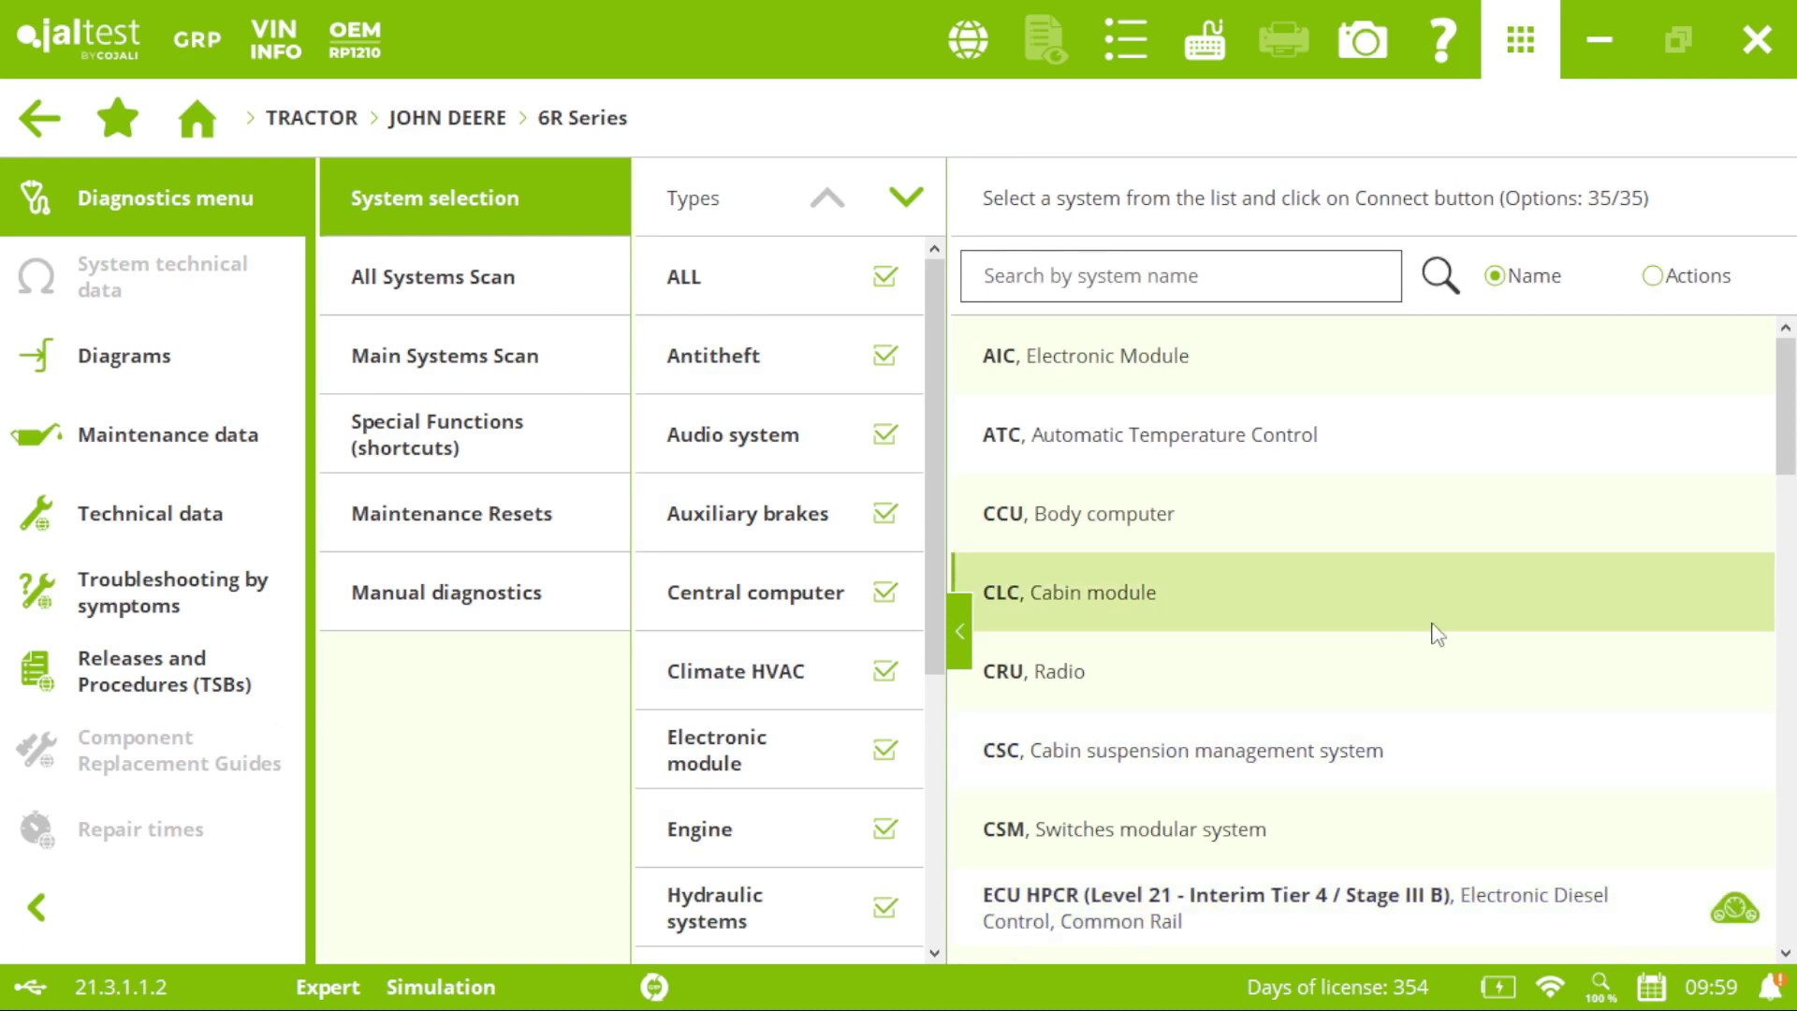
pyautogui.moveTo(1788, 403); pyautogui.dragTo(1788, 482)
pyautogui.click(1404, 547)
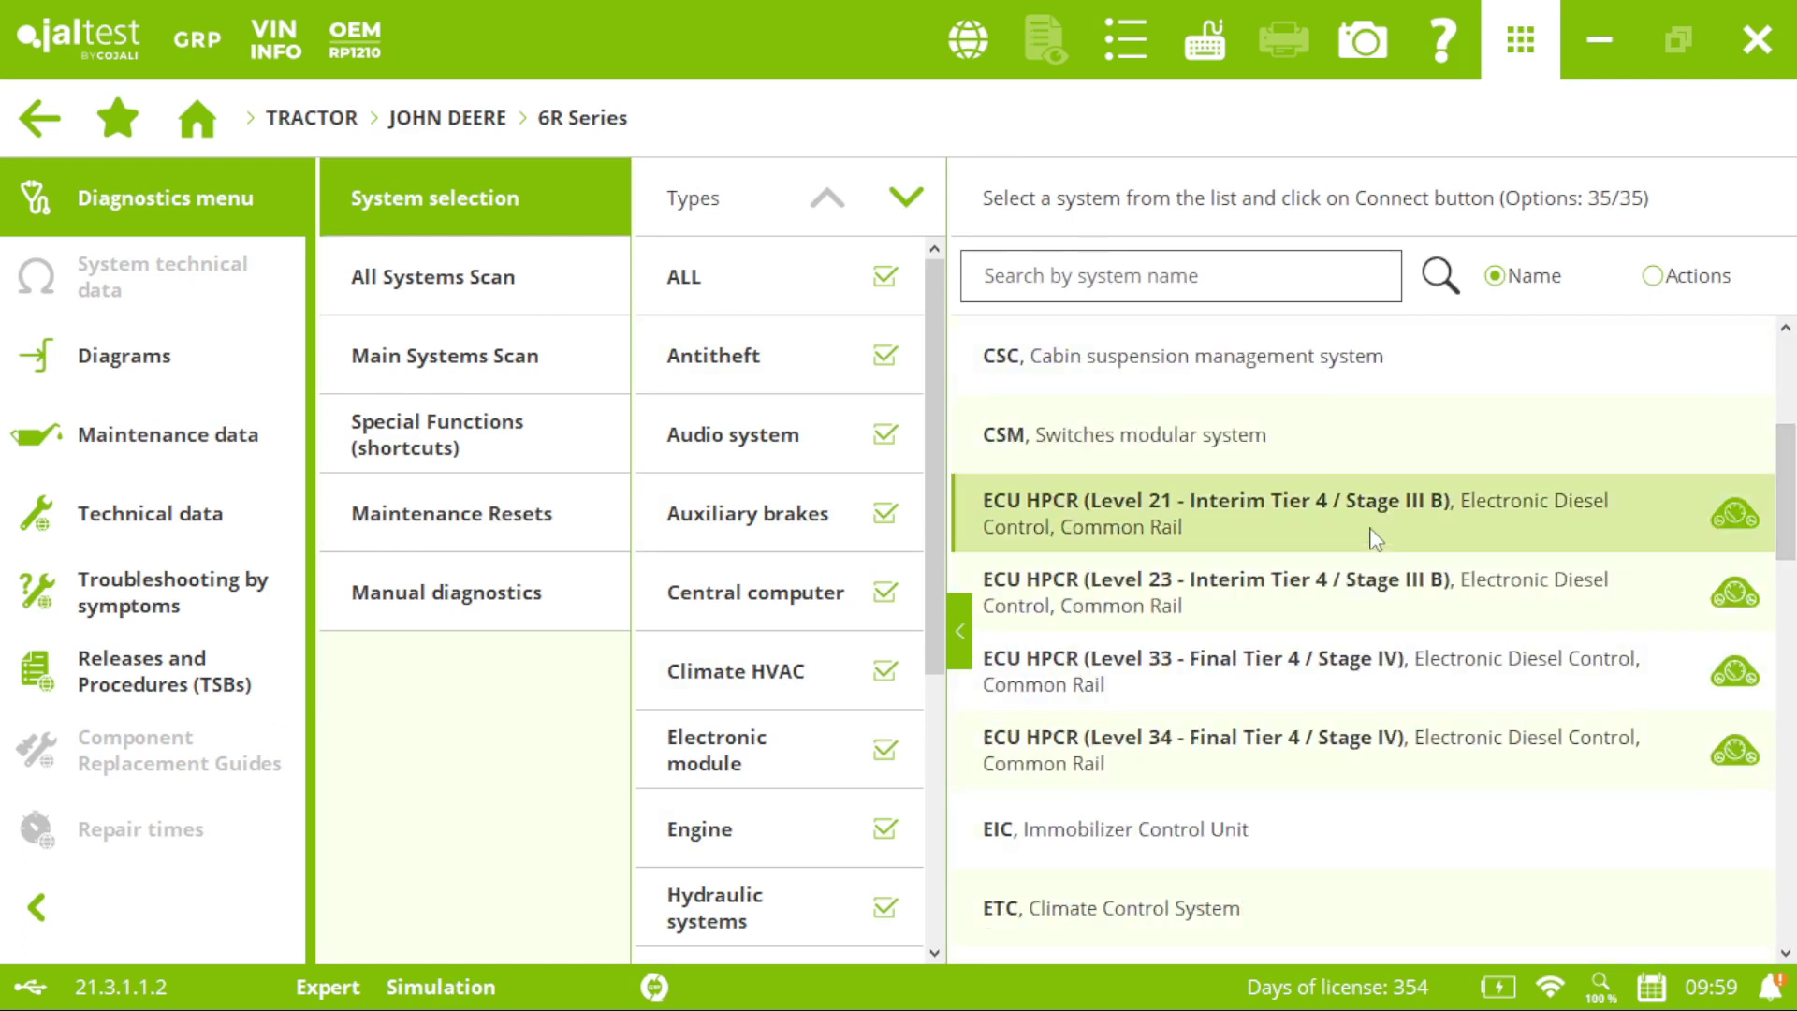
pyautogui.click(1374, 538)
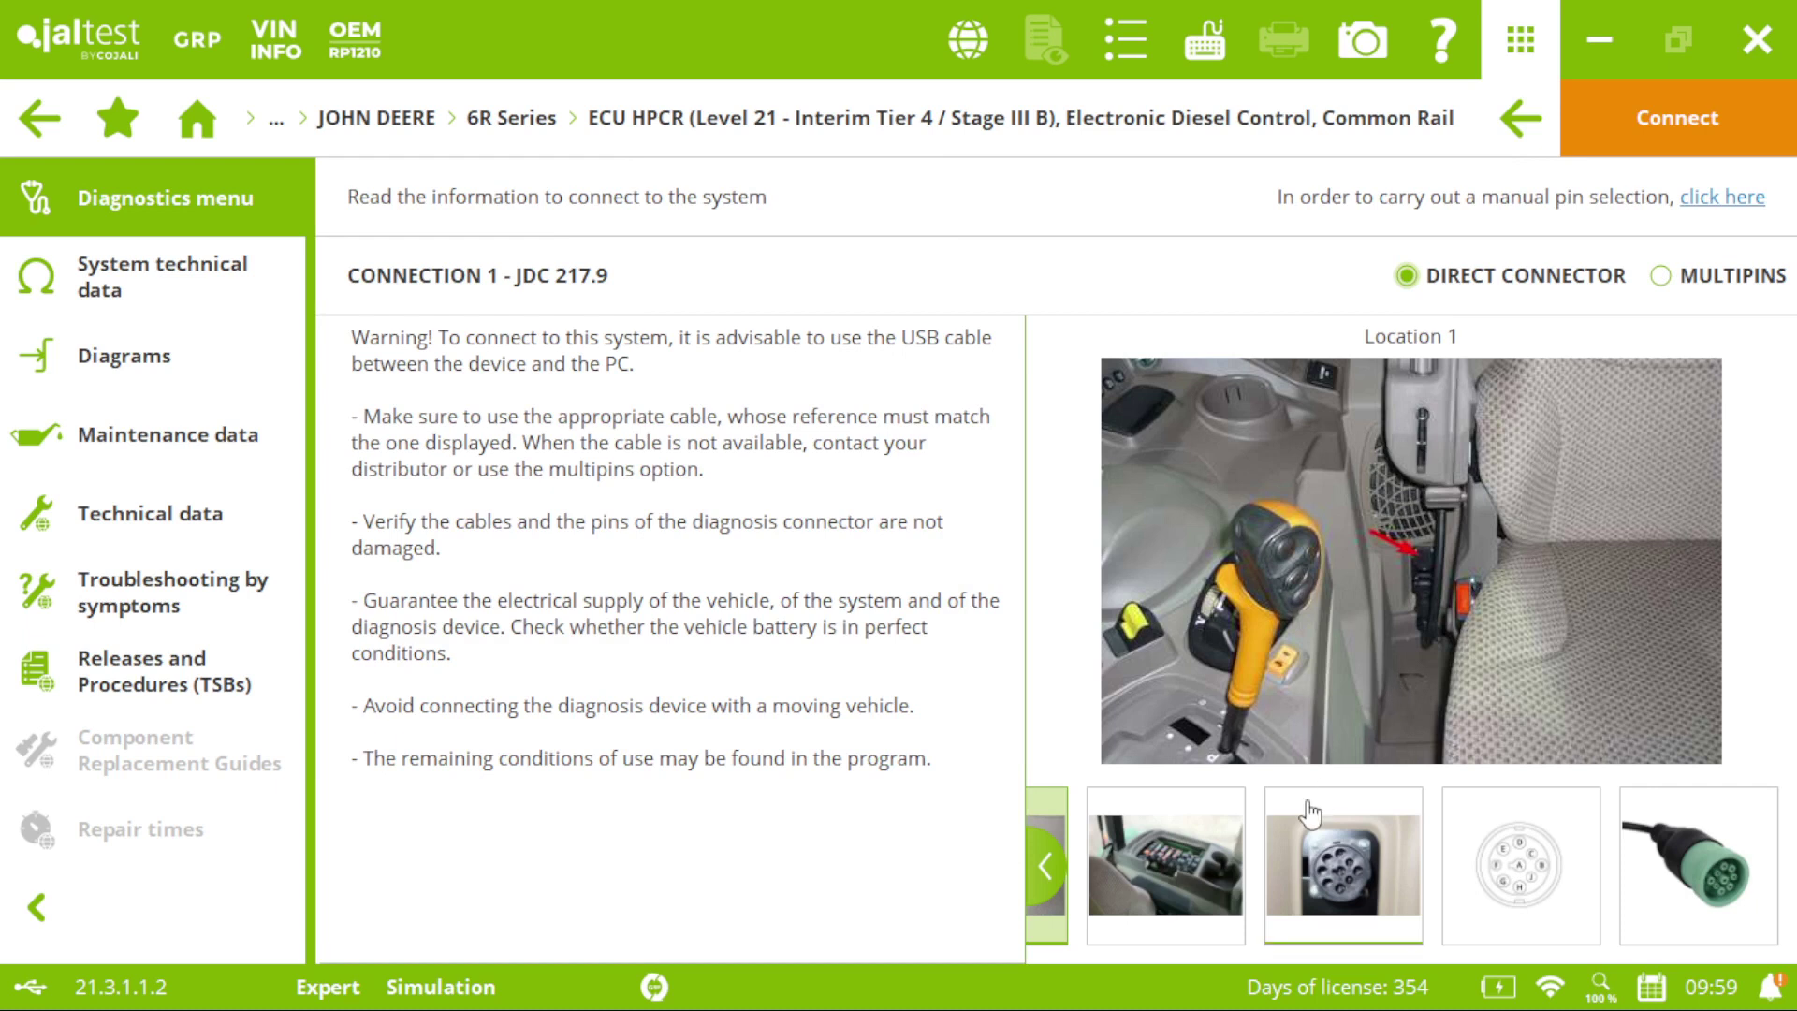
# Check the connector close-up, pin-out and JDC 217.9 cable photos, then connect to the ECU
pyautogui.click(1409, 856)
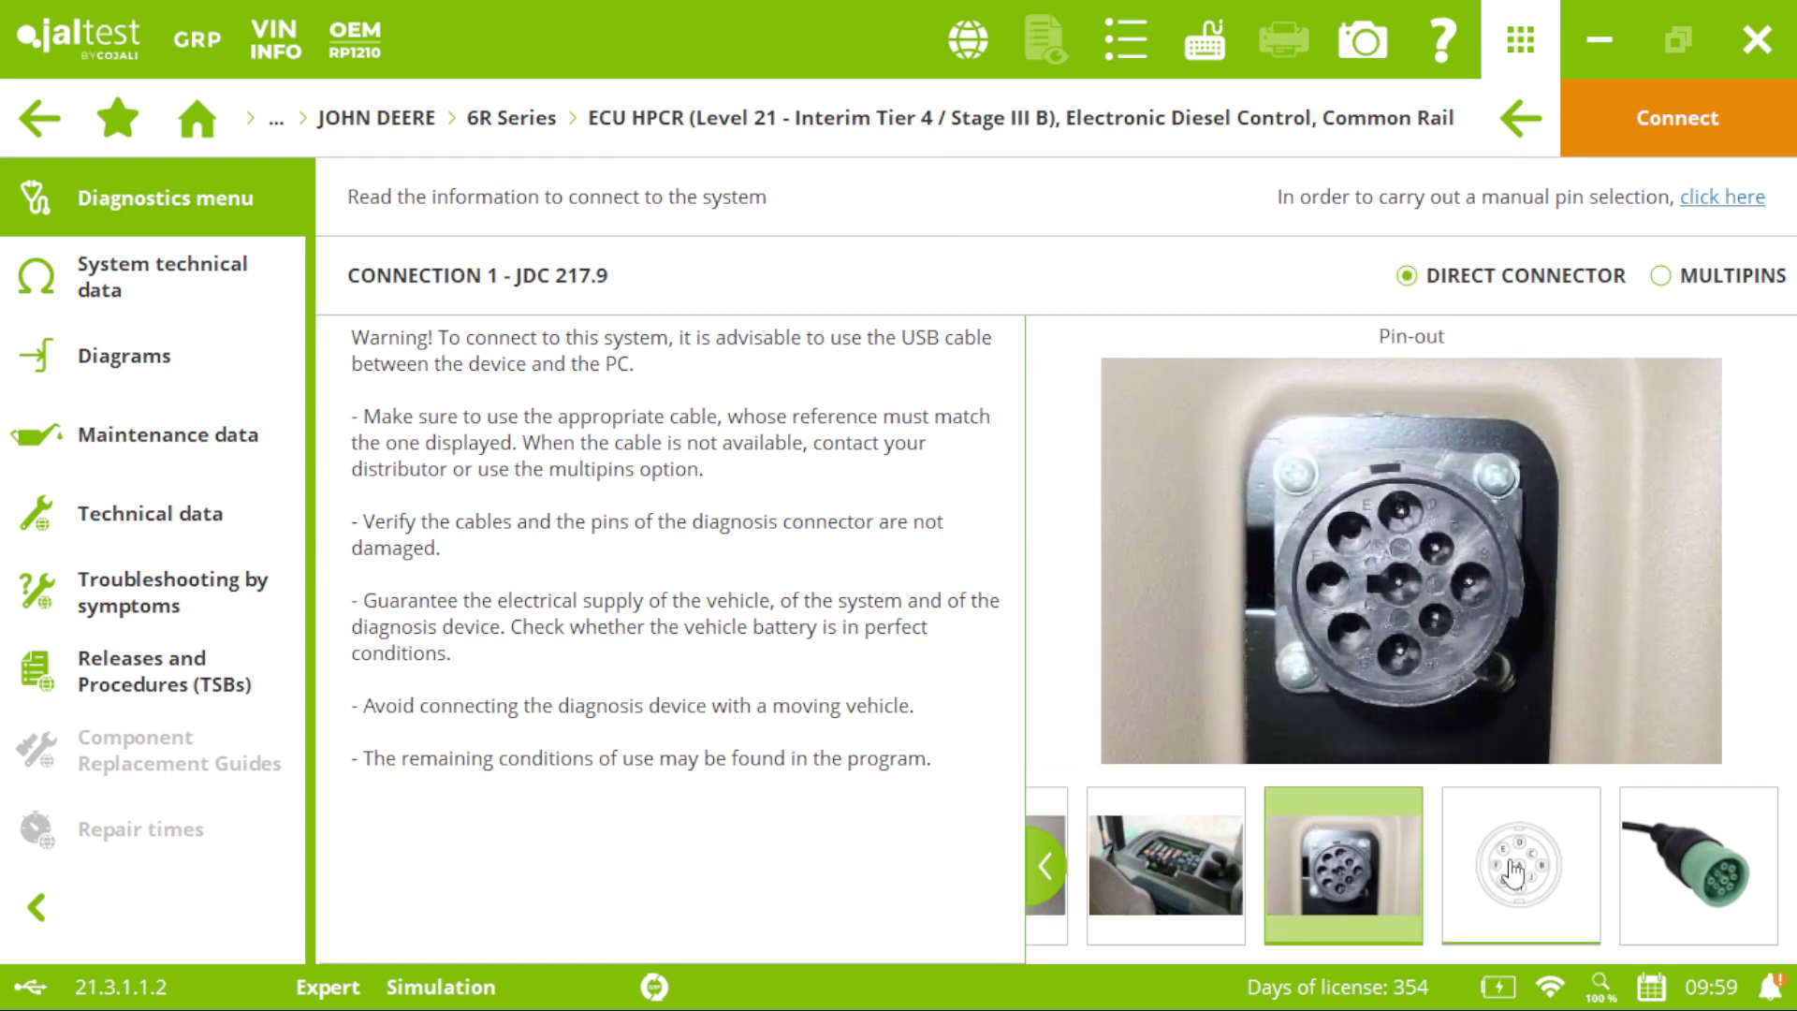
pyautogui.click(1513, 870)
pyautogui.click(1696, 866)
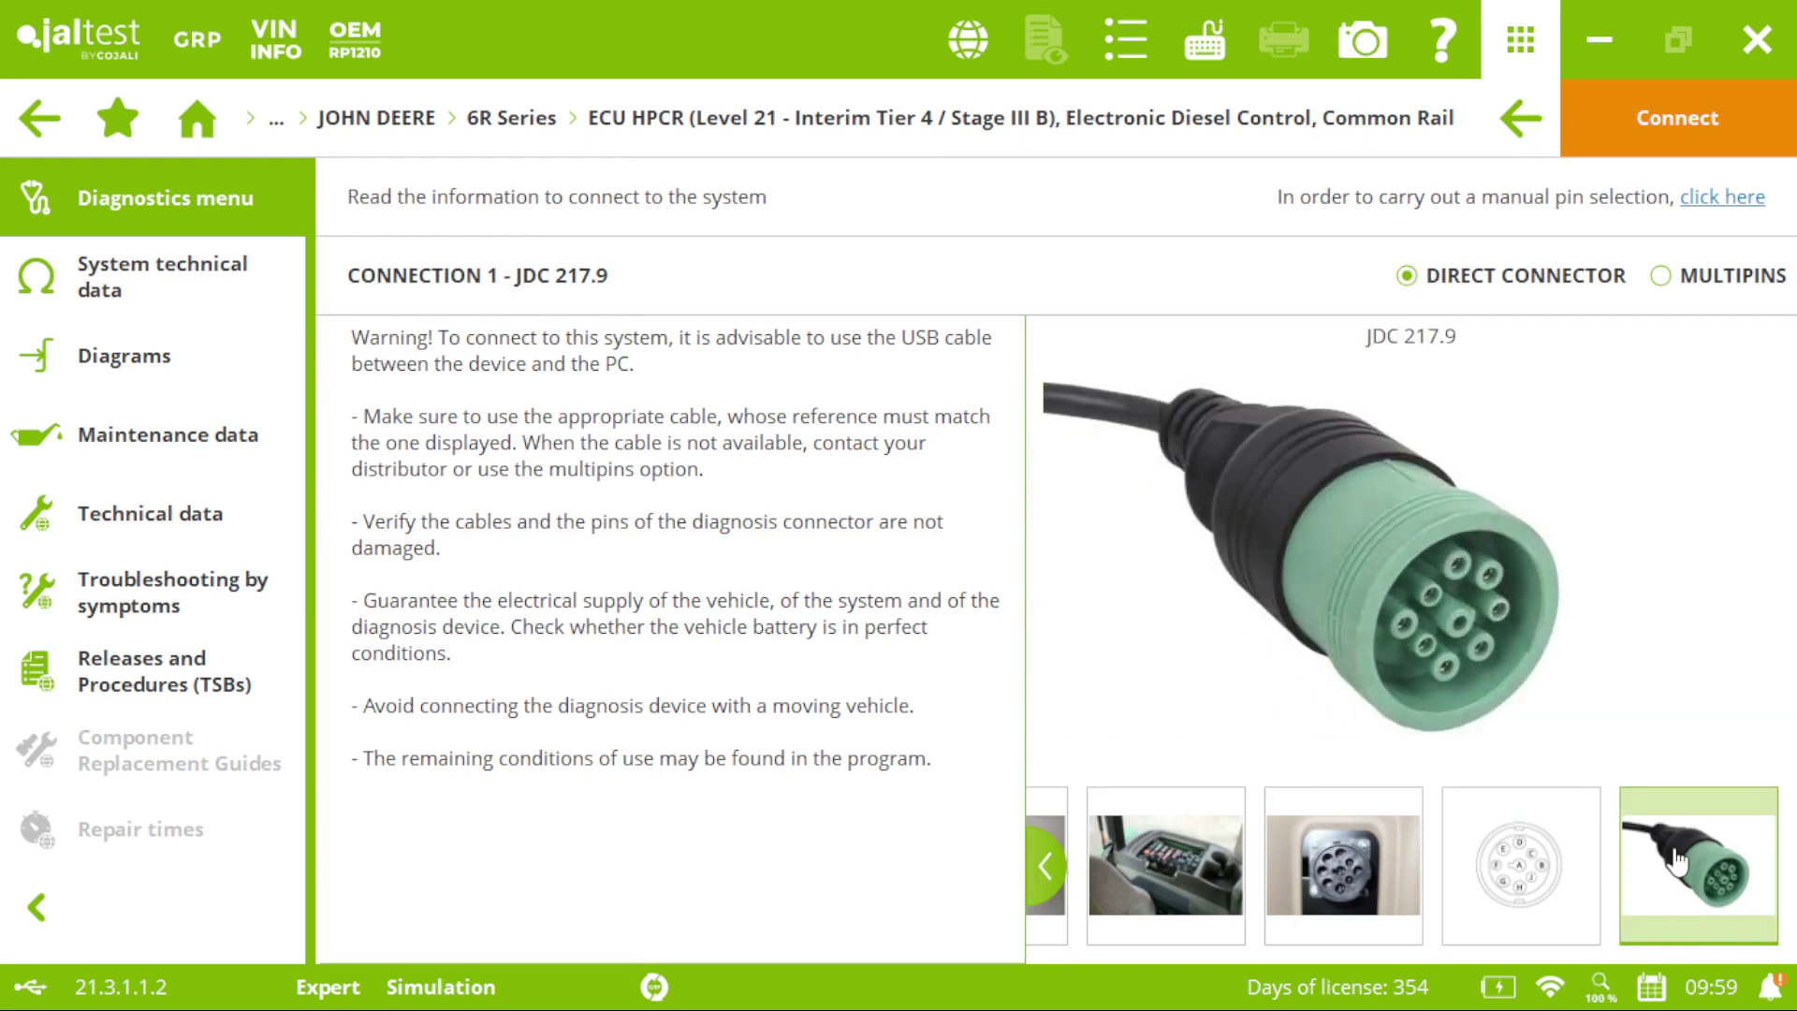
pyautogui.click(1664, 138)
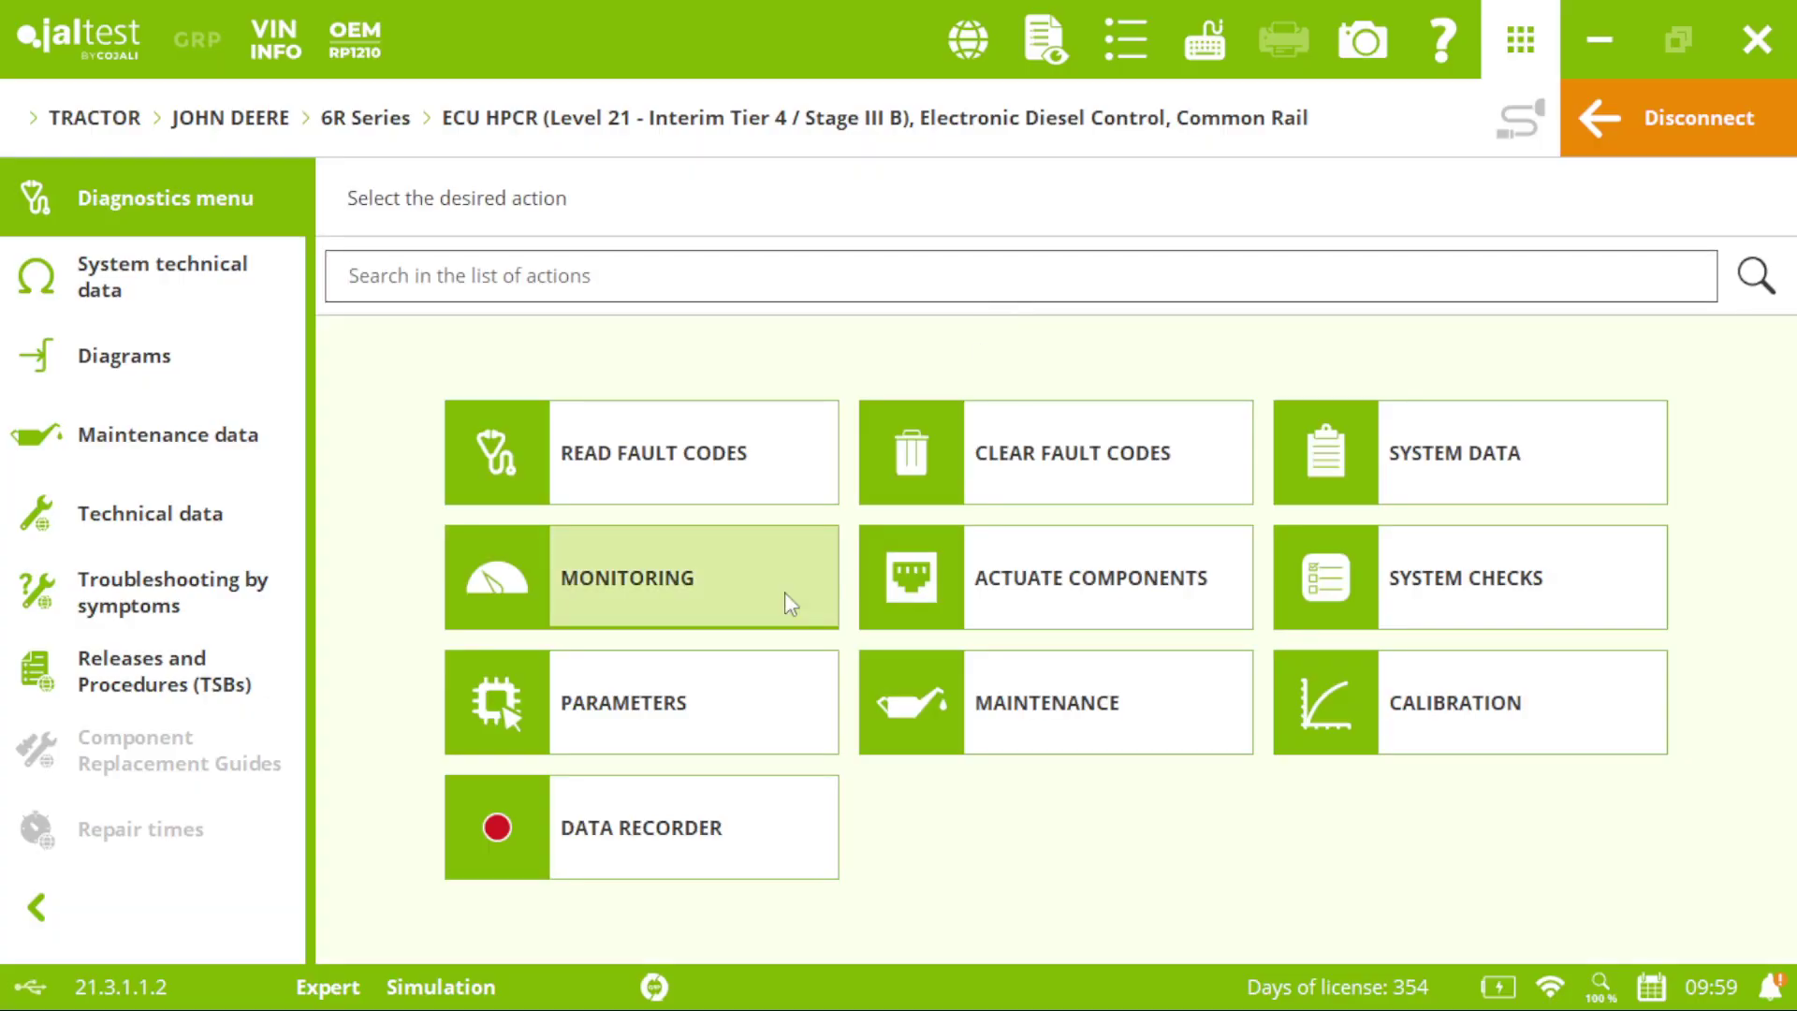
# Browse the System Display pages: fuel system, aftertreatment fuel module and aftertreatment system
pyautogui.click(785, 591)
pyautogui.click(645, 427)
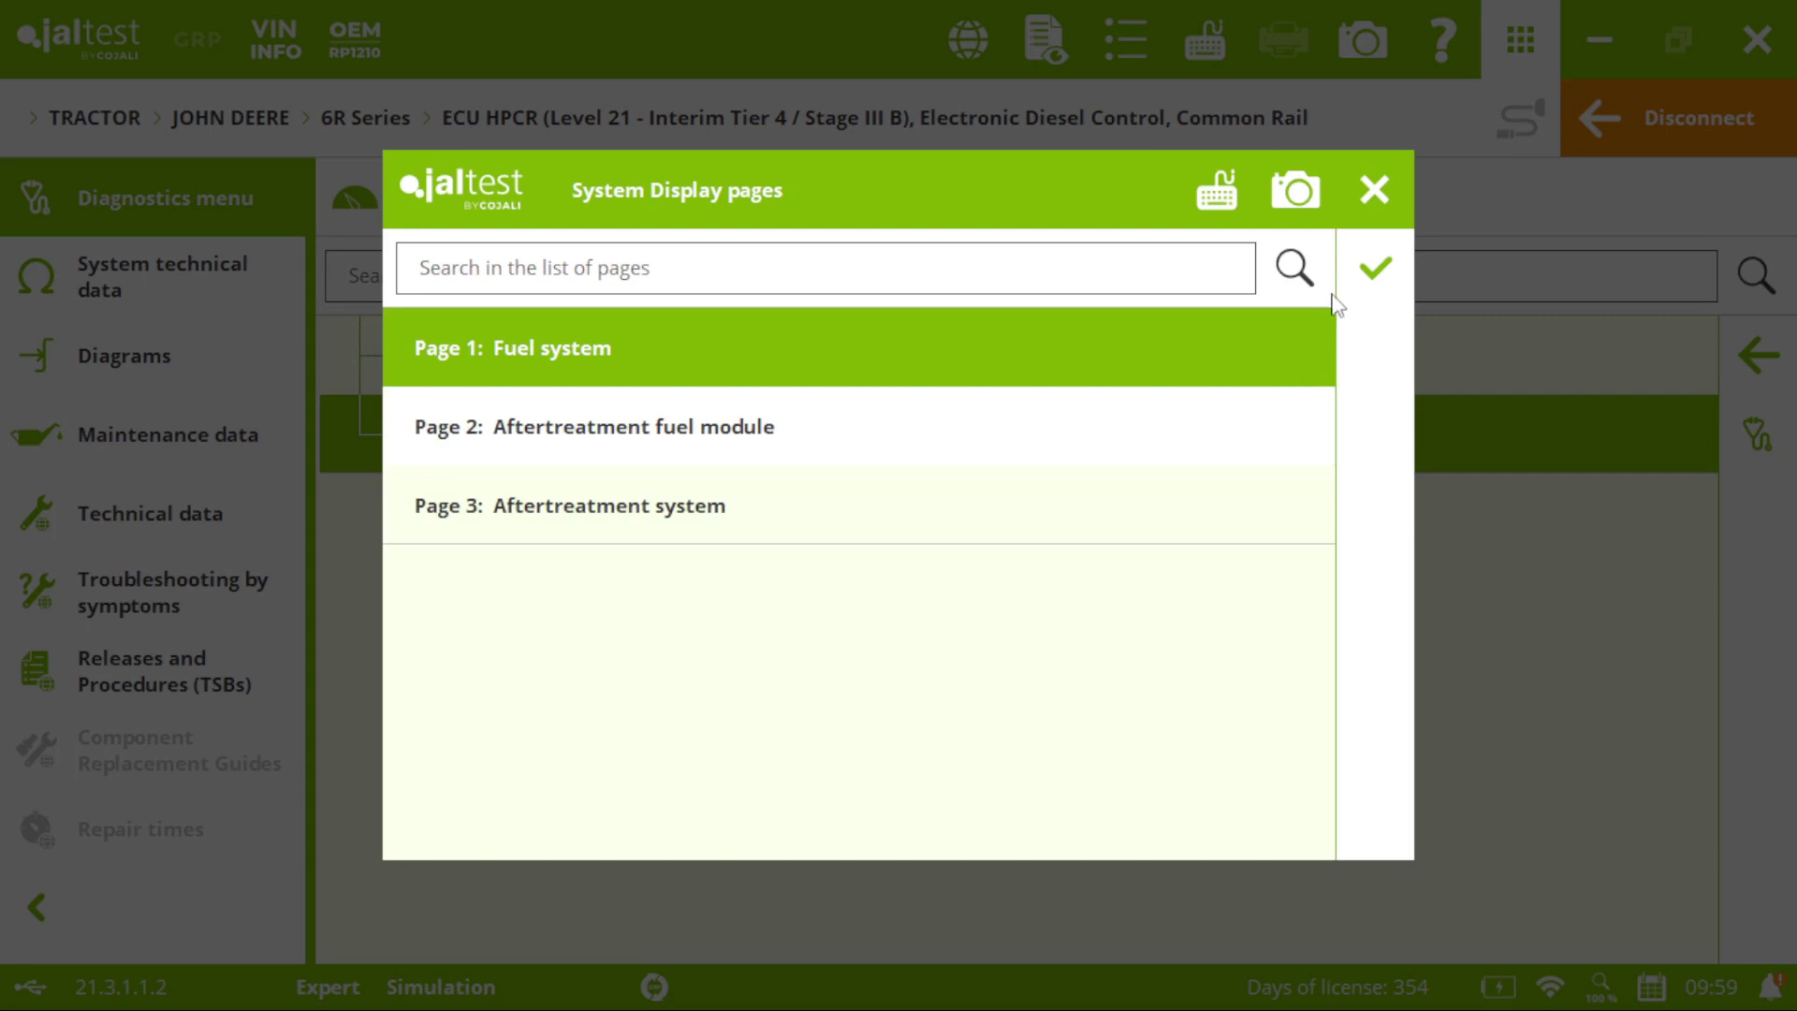
pyautogui.click(1369, 274)
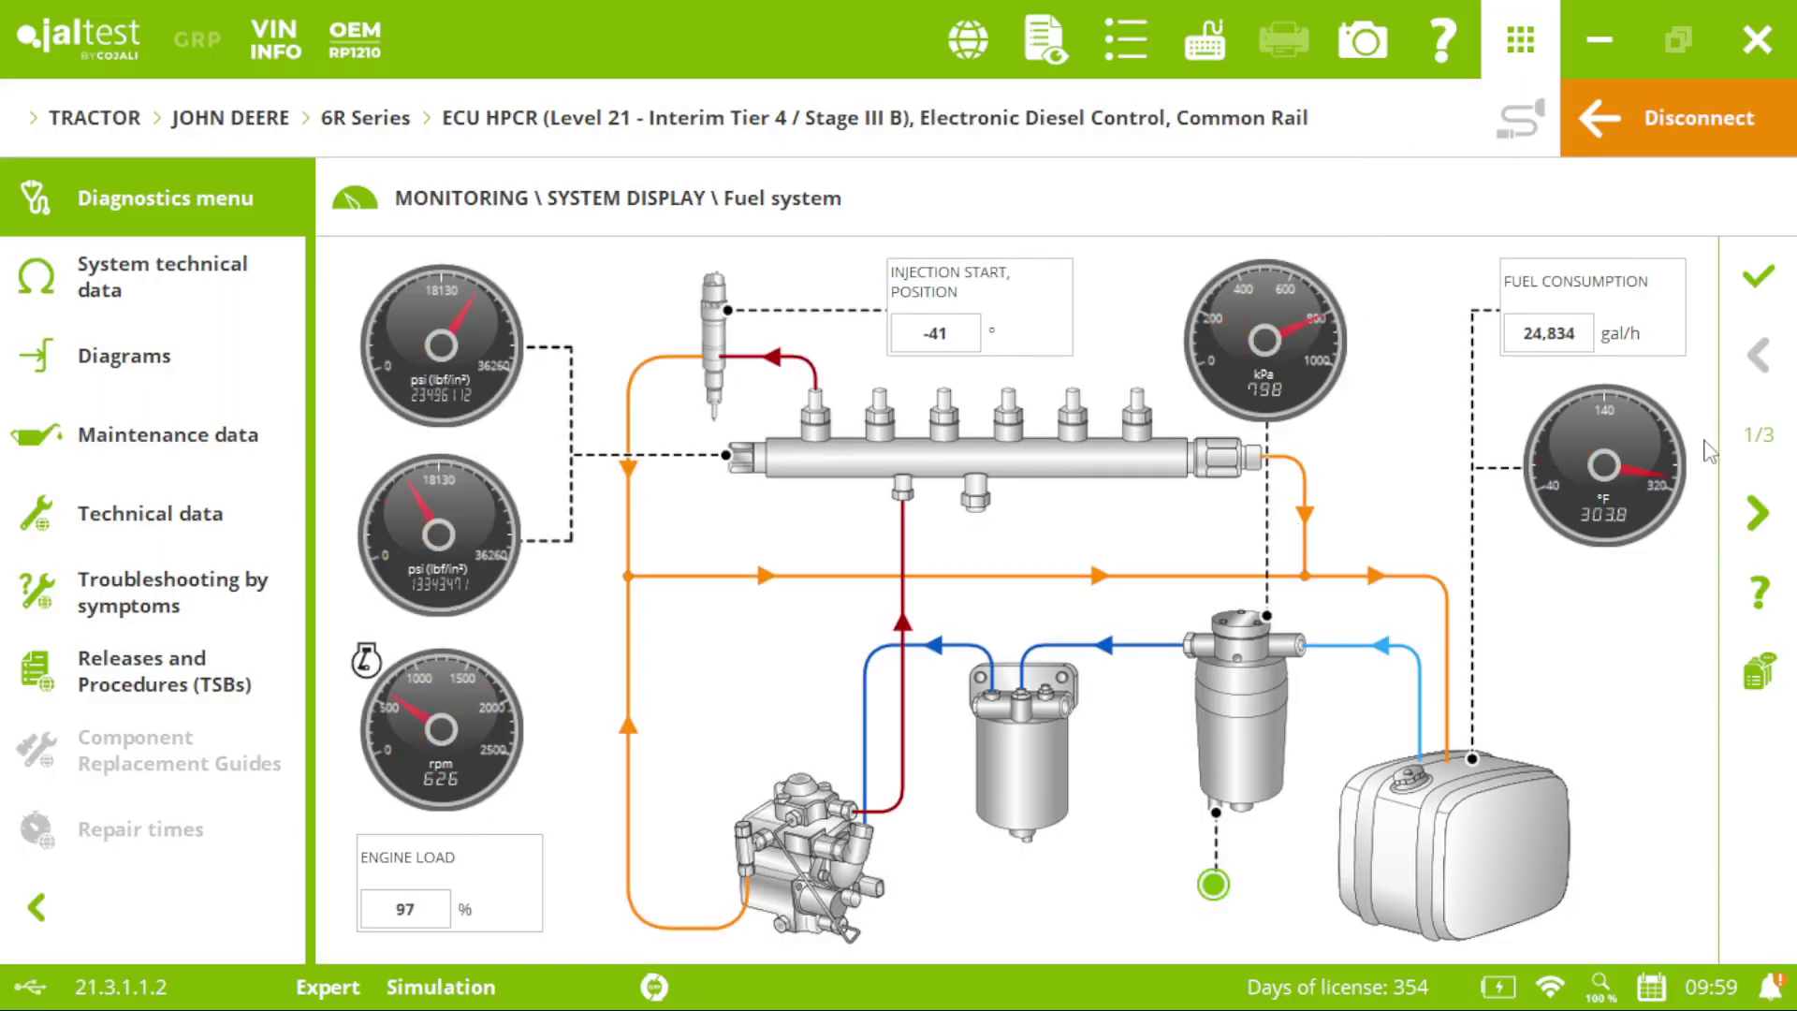
pyautogui.click(1774, 546)
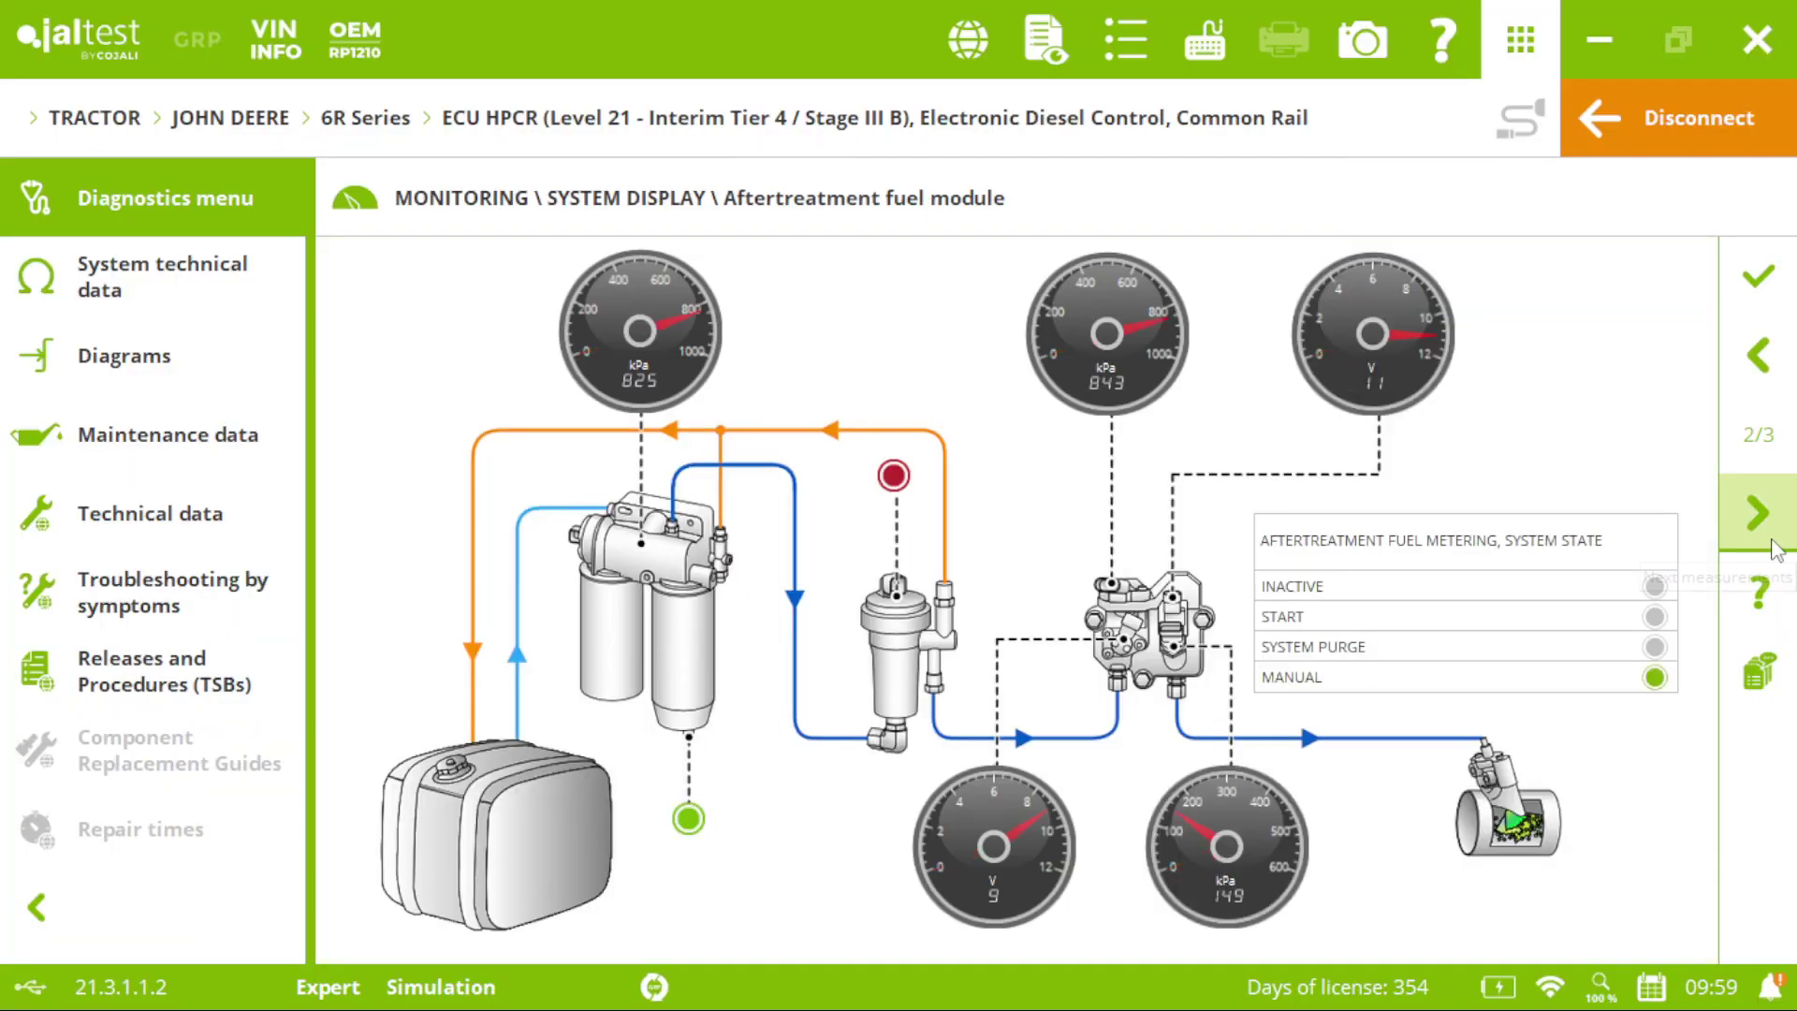
pyautogui.click(1760, 521)
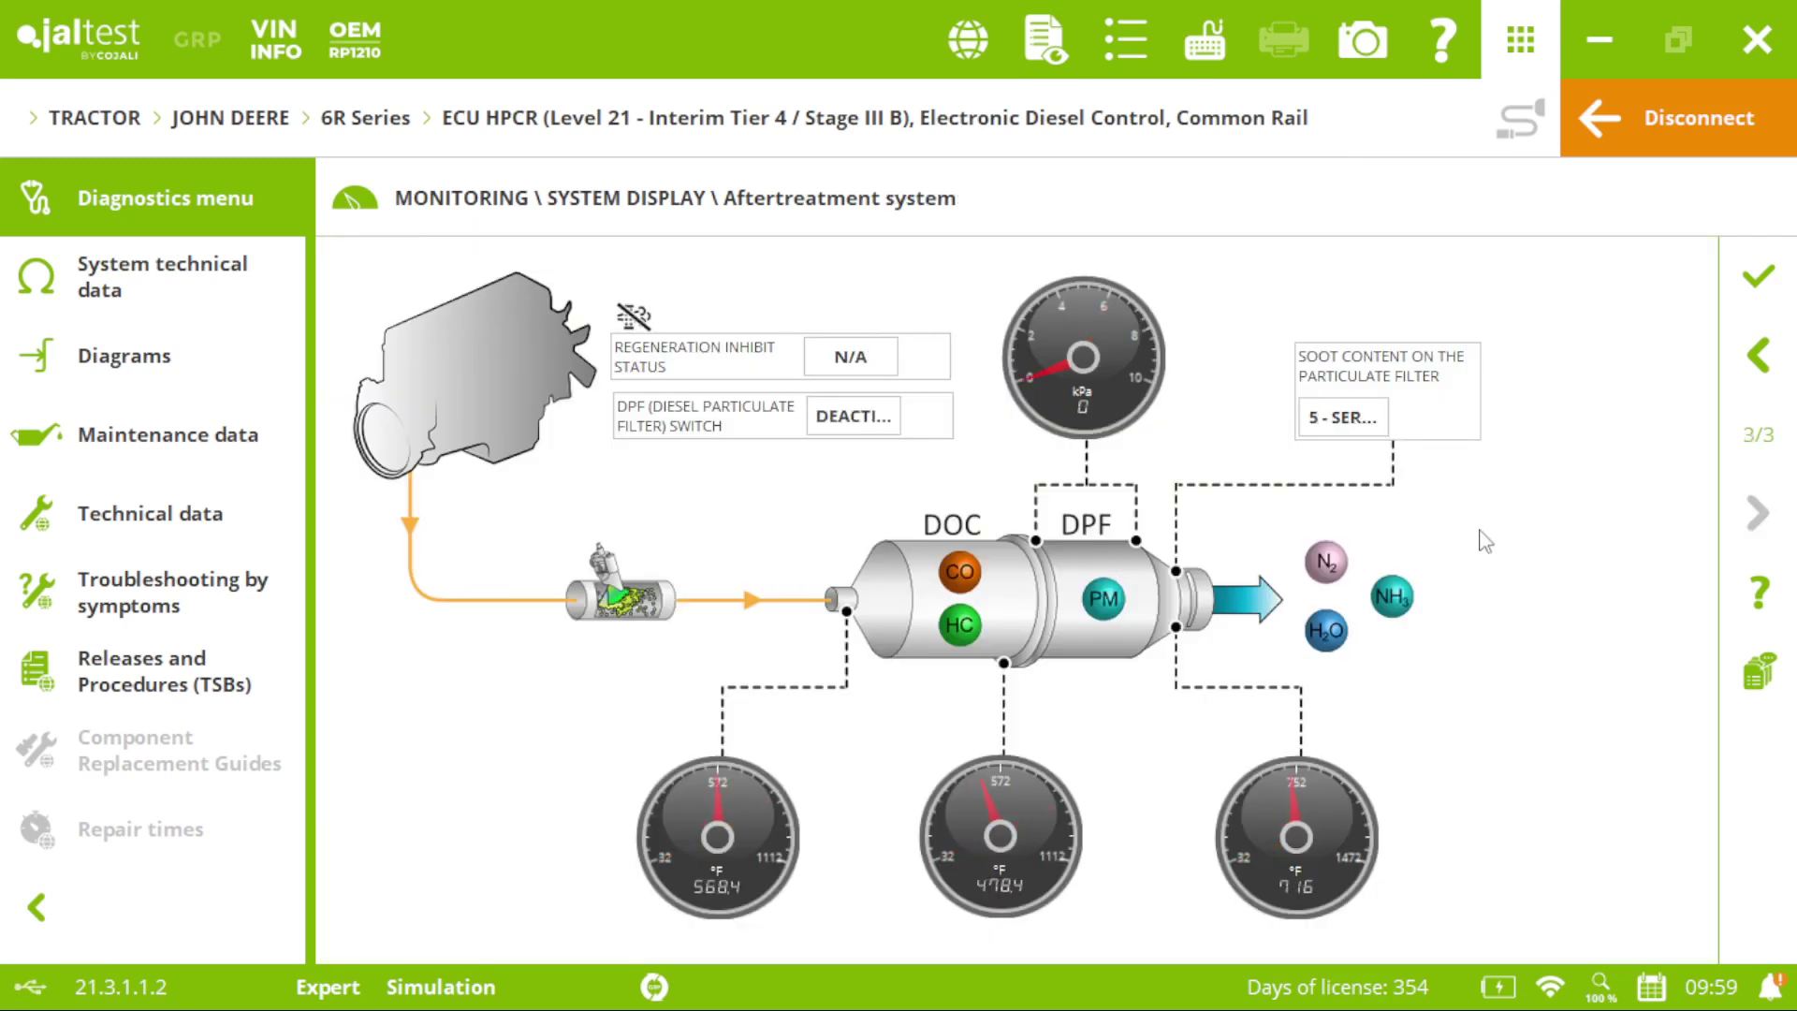
pyautogui.click(1773, 300)
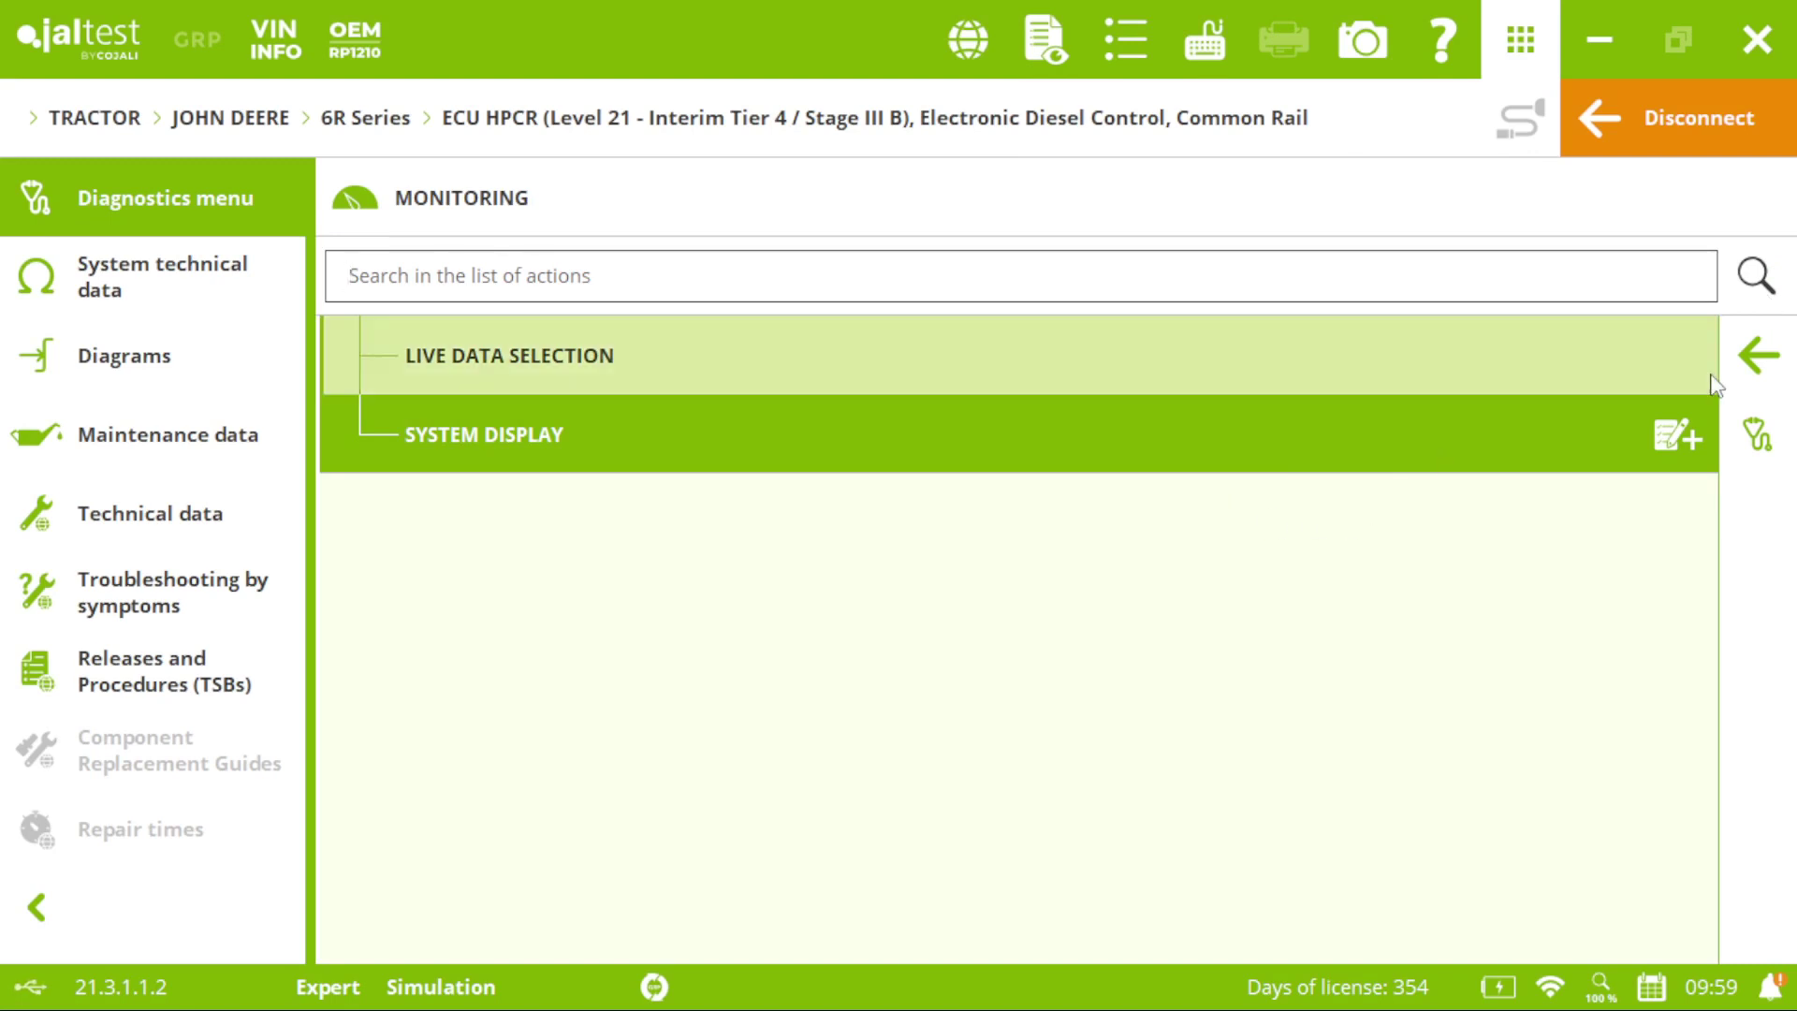
# Go back to the action choices and expand Diesel Particulate Filter under Maintenance
pyautogui.click(1781, 372)
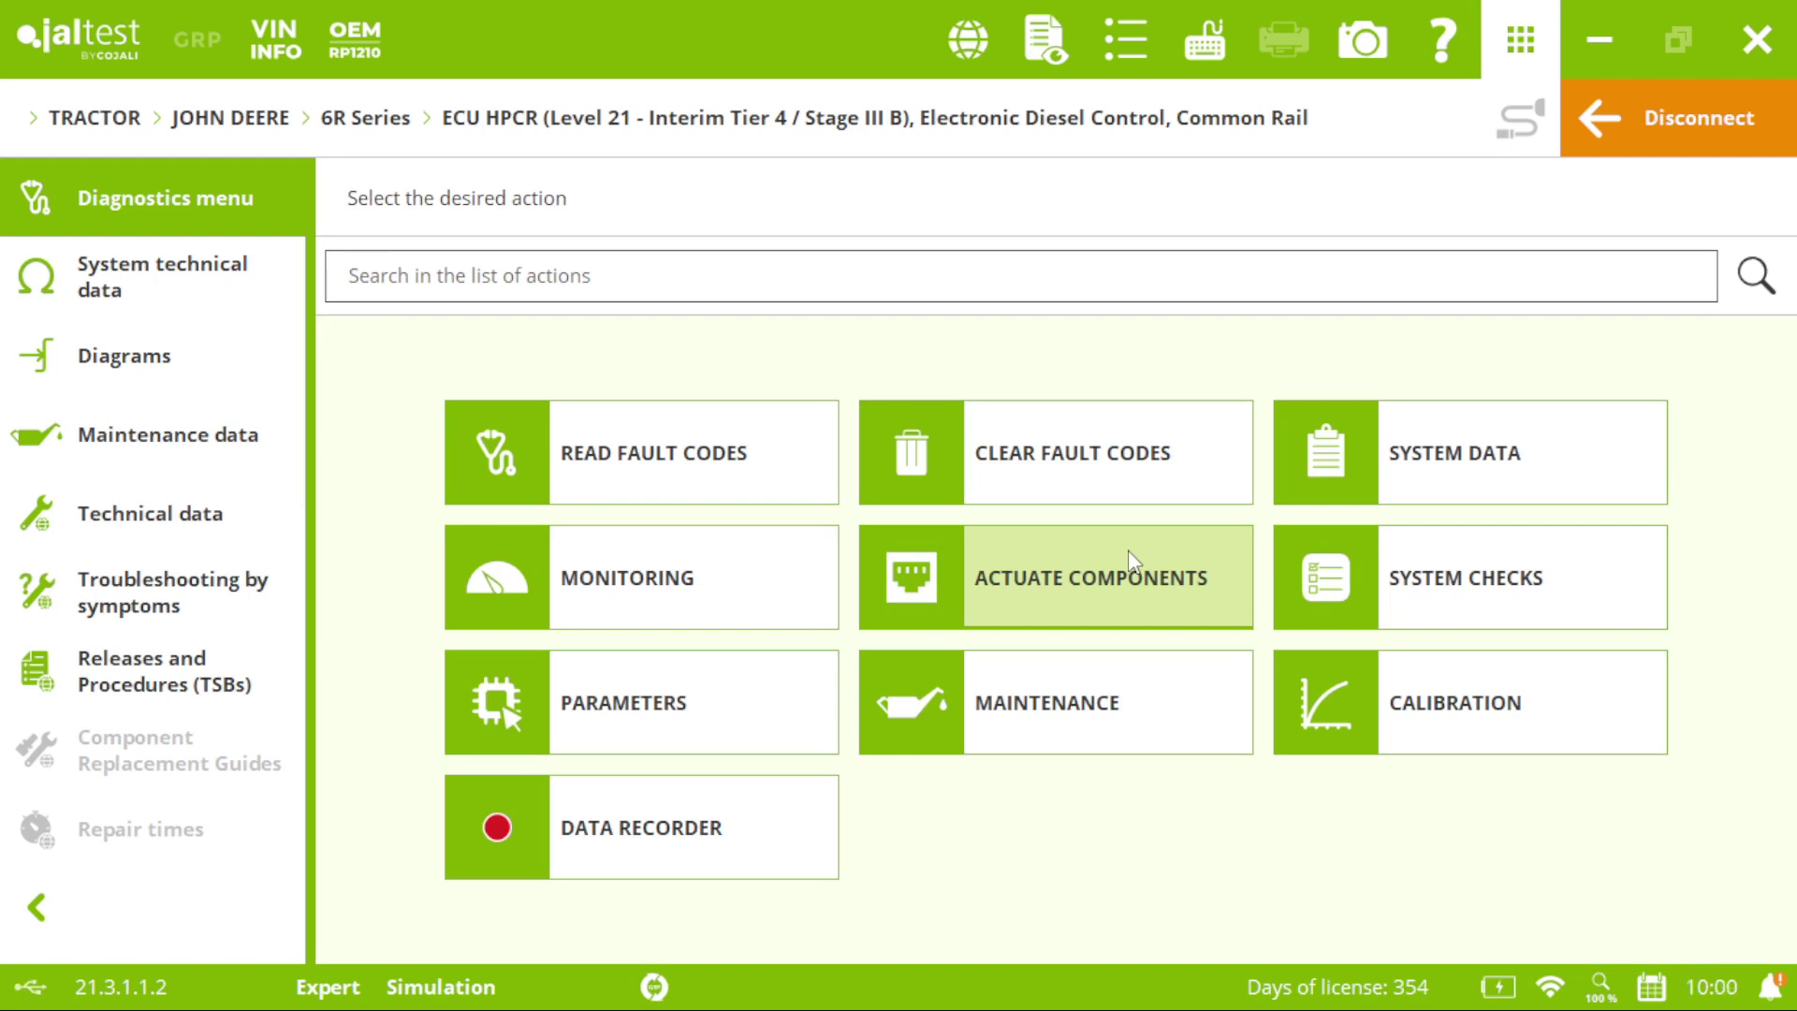
pyautogui.click(1091, 709)
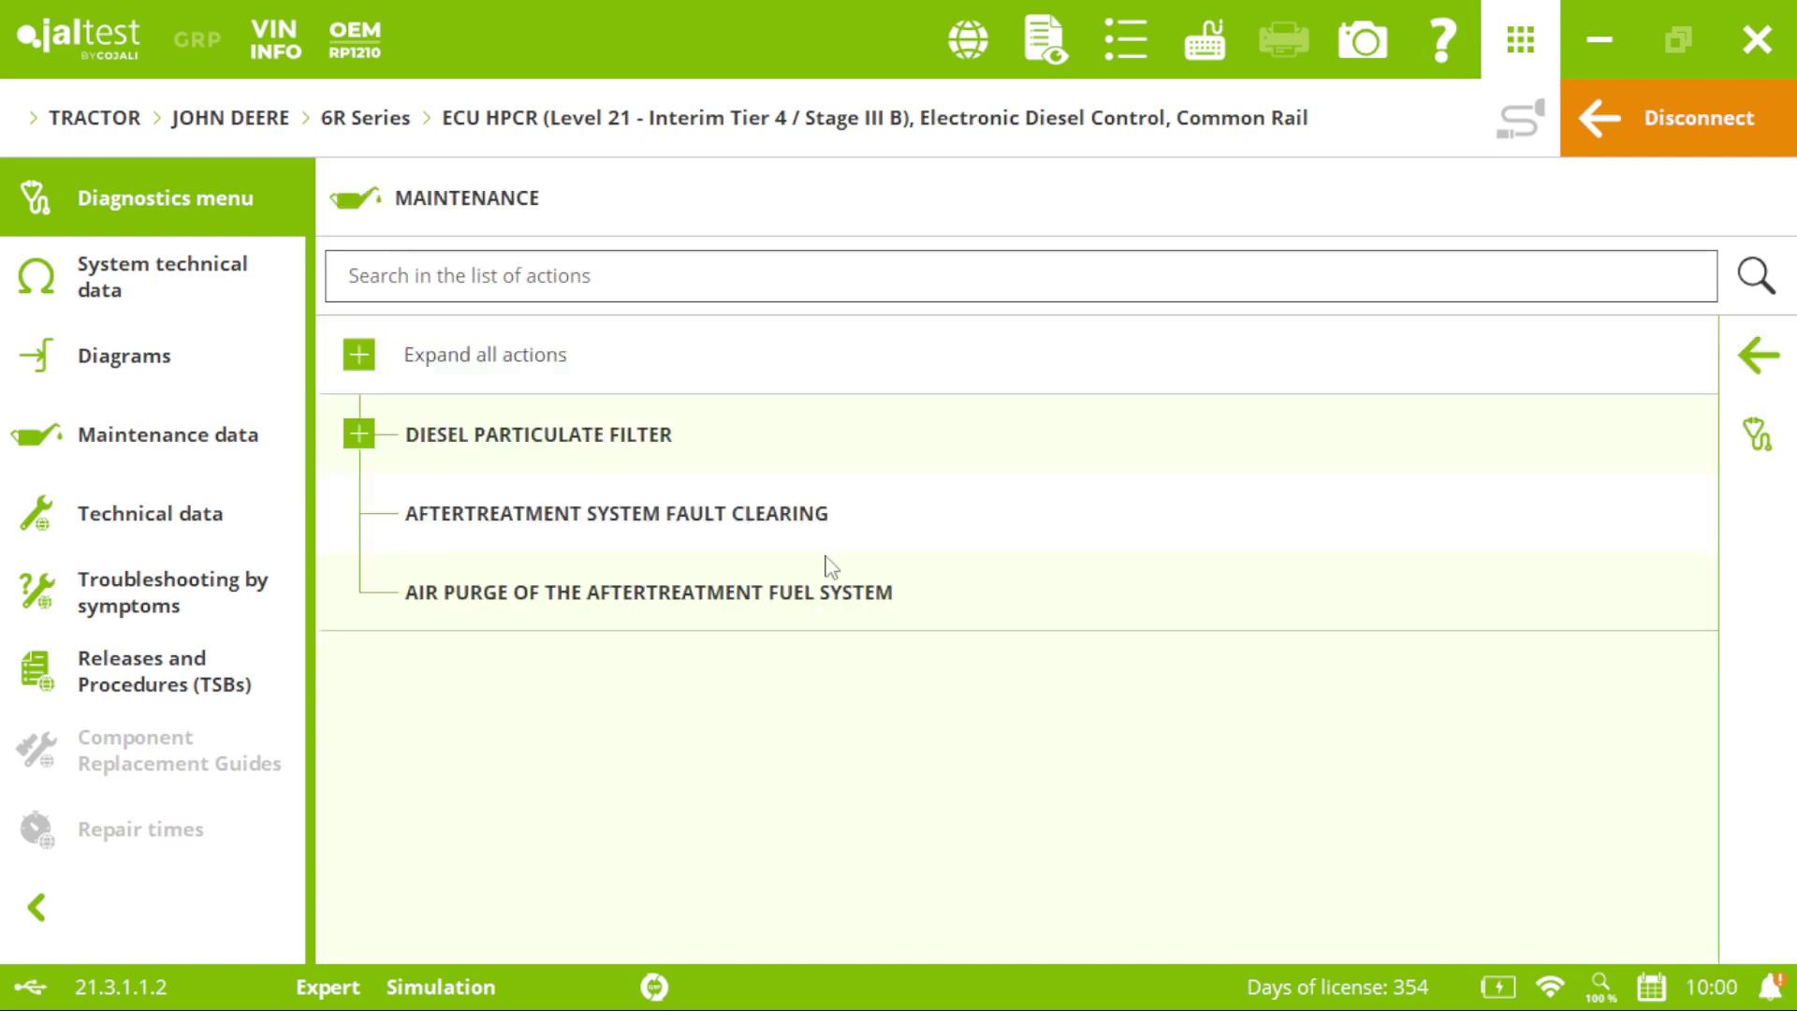
pyautogui.click(361, 433)
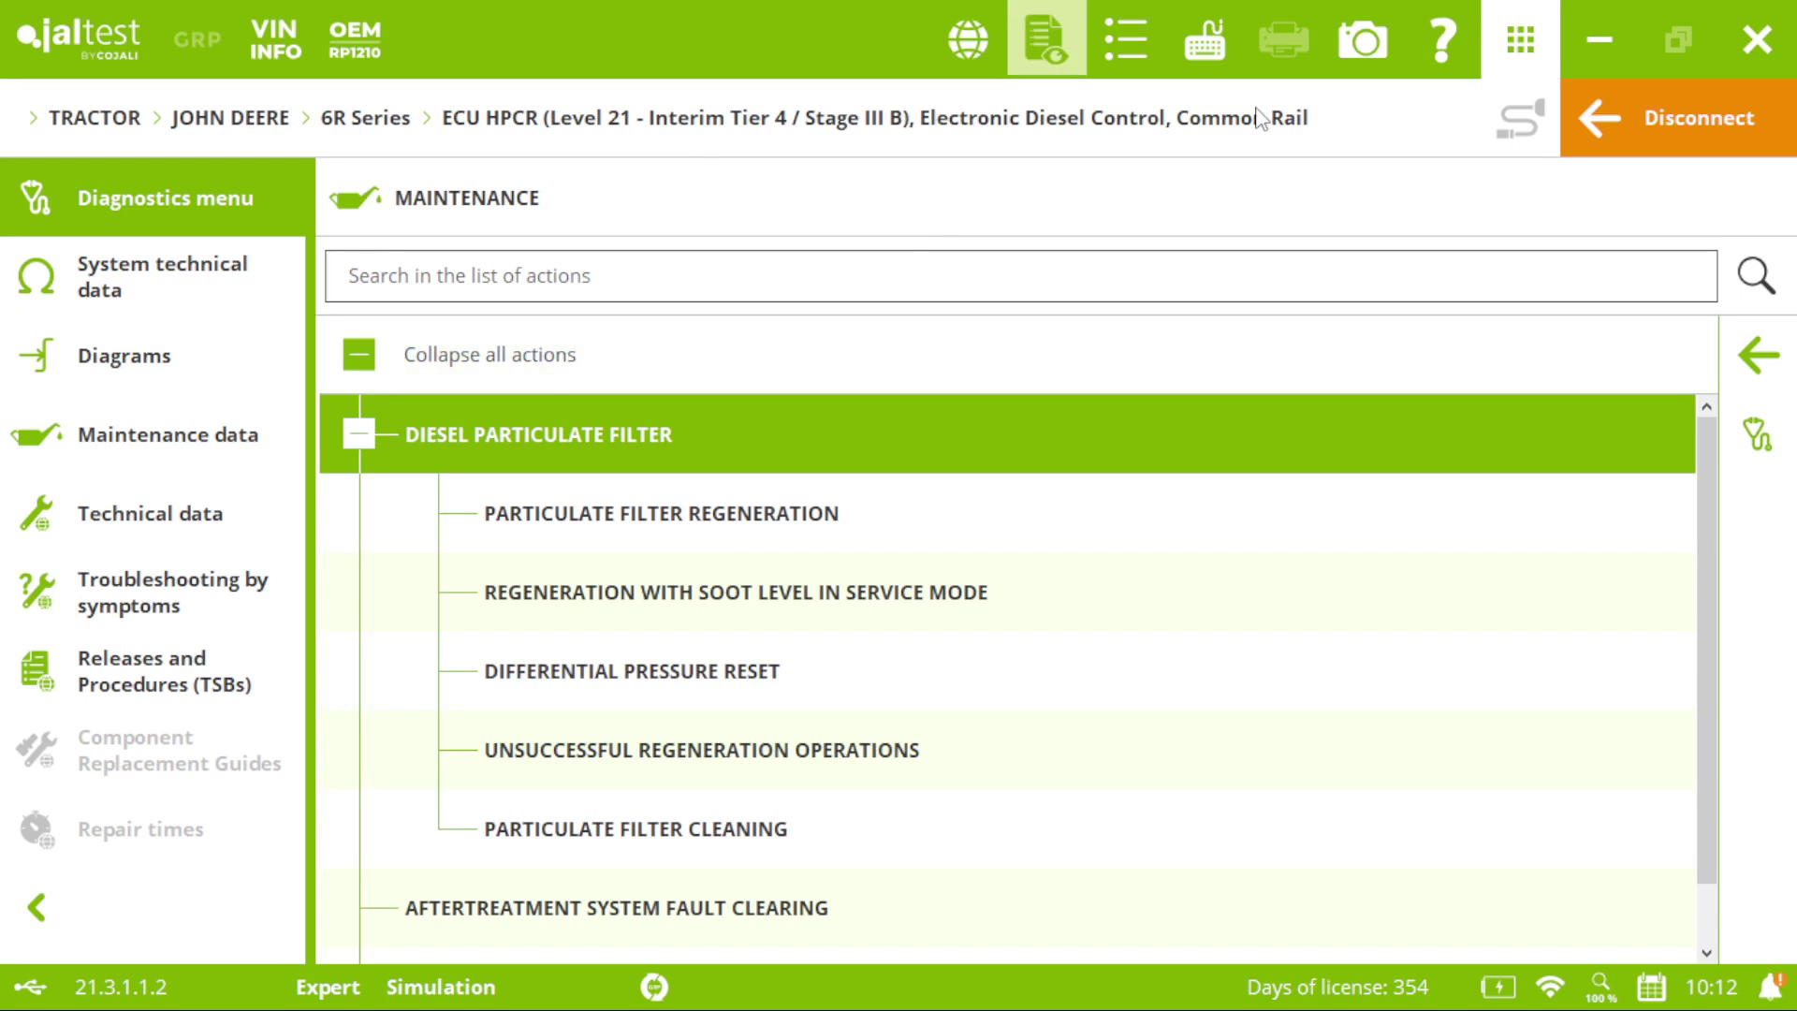
# Disconnect Level 21 and connect to ECU HPCR (Level 33 - Final Tier 4 / Stage IV)
pyautogui.click(1627, 145)
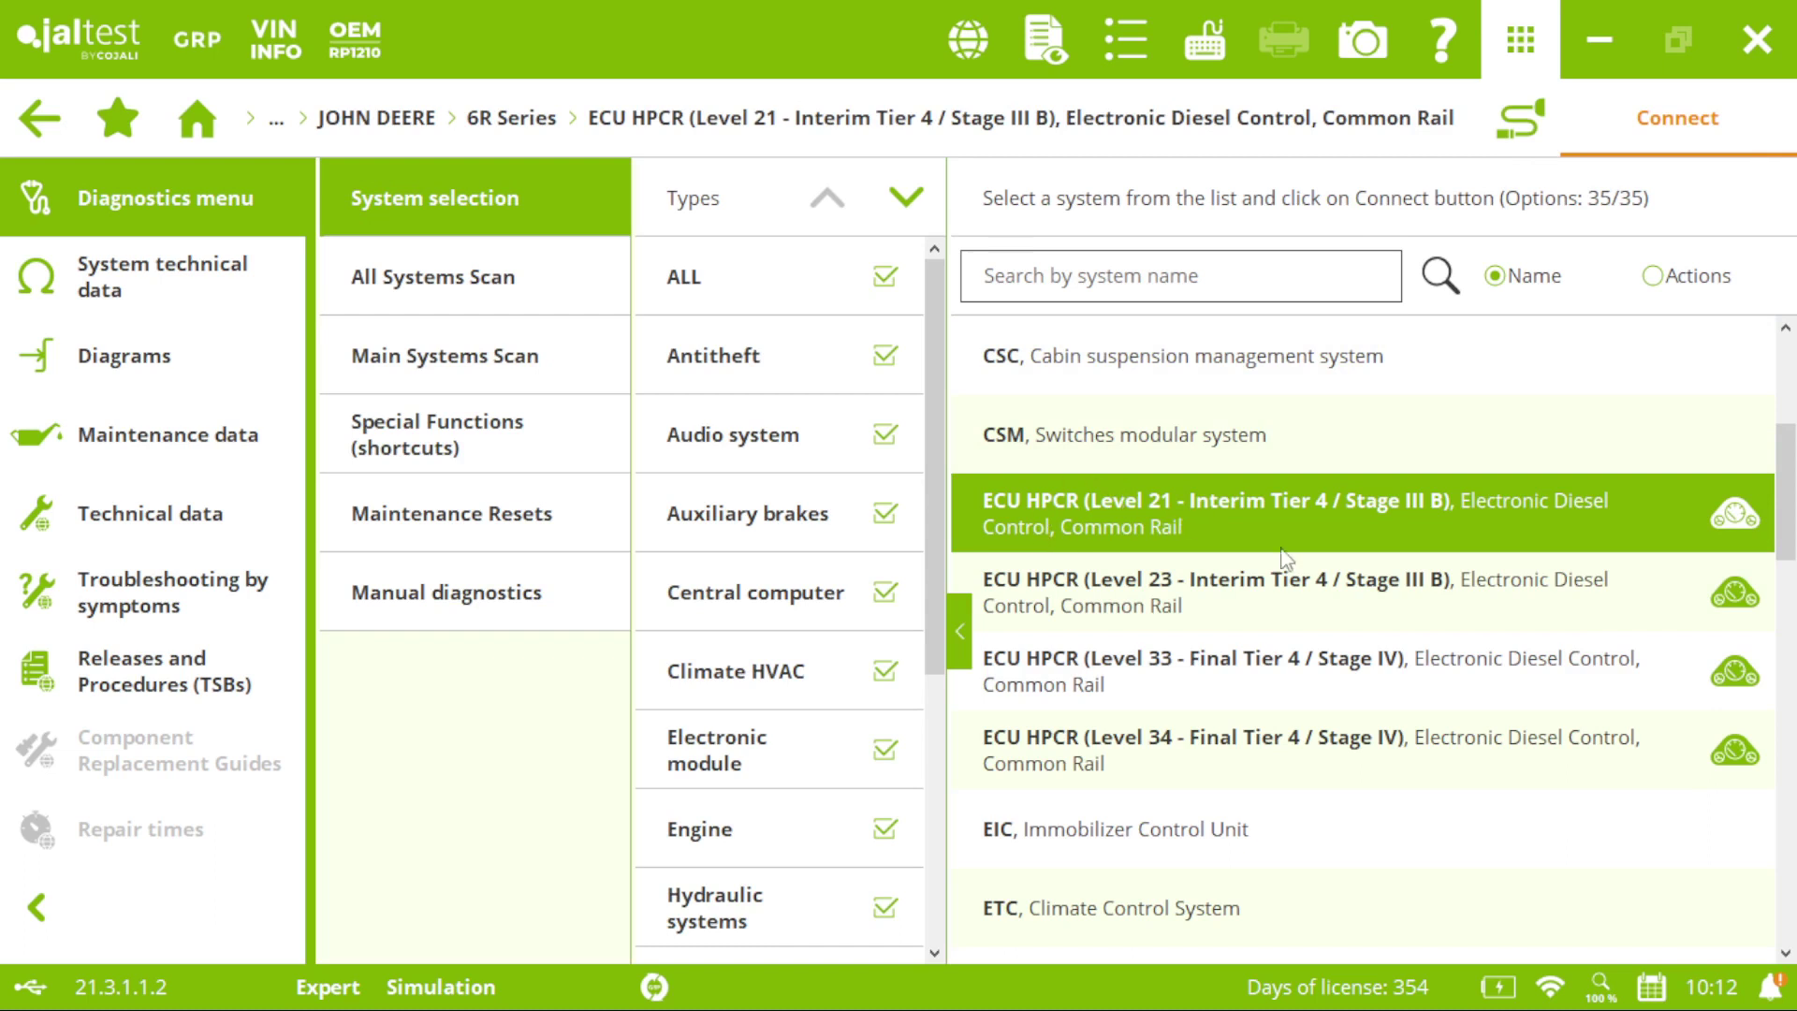
pyautogui.click(1333, 653)
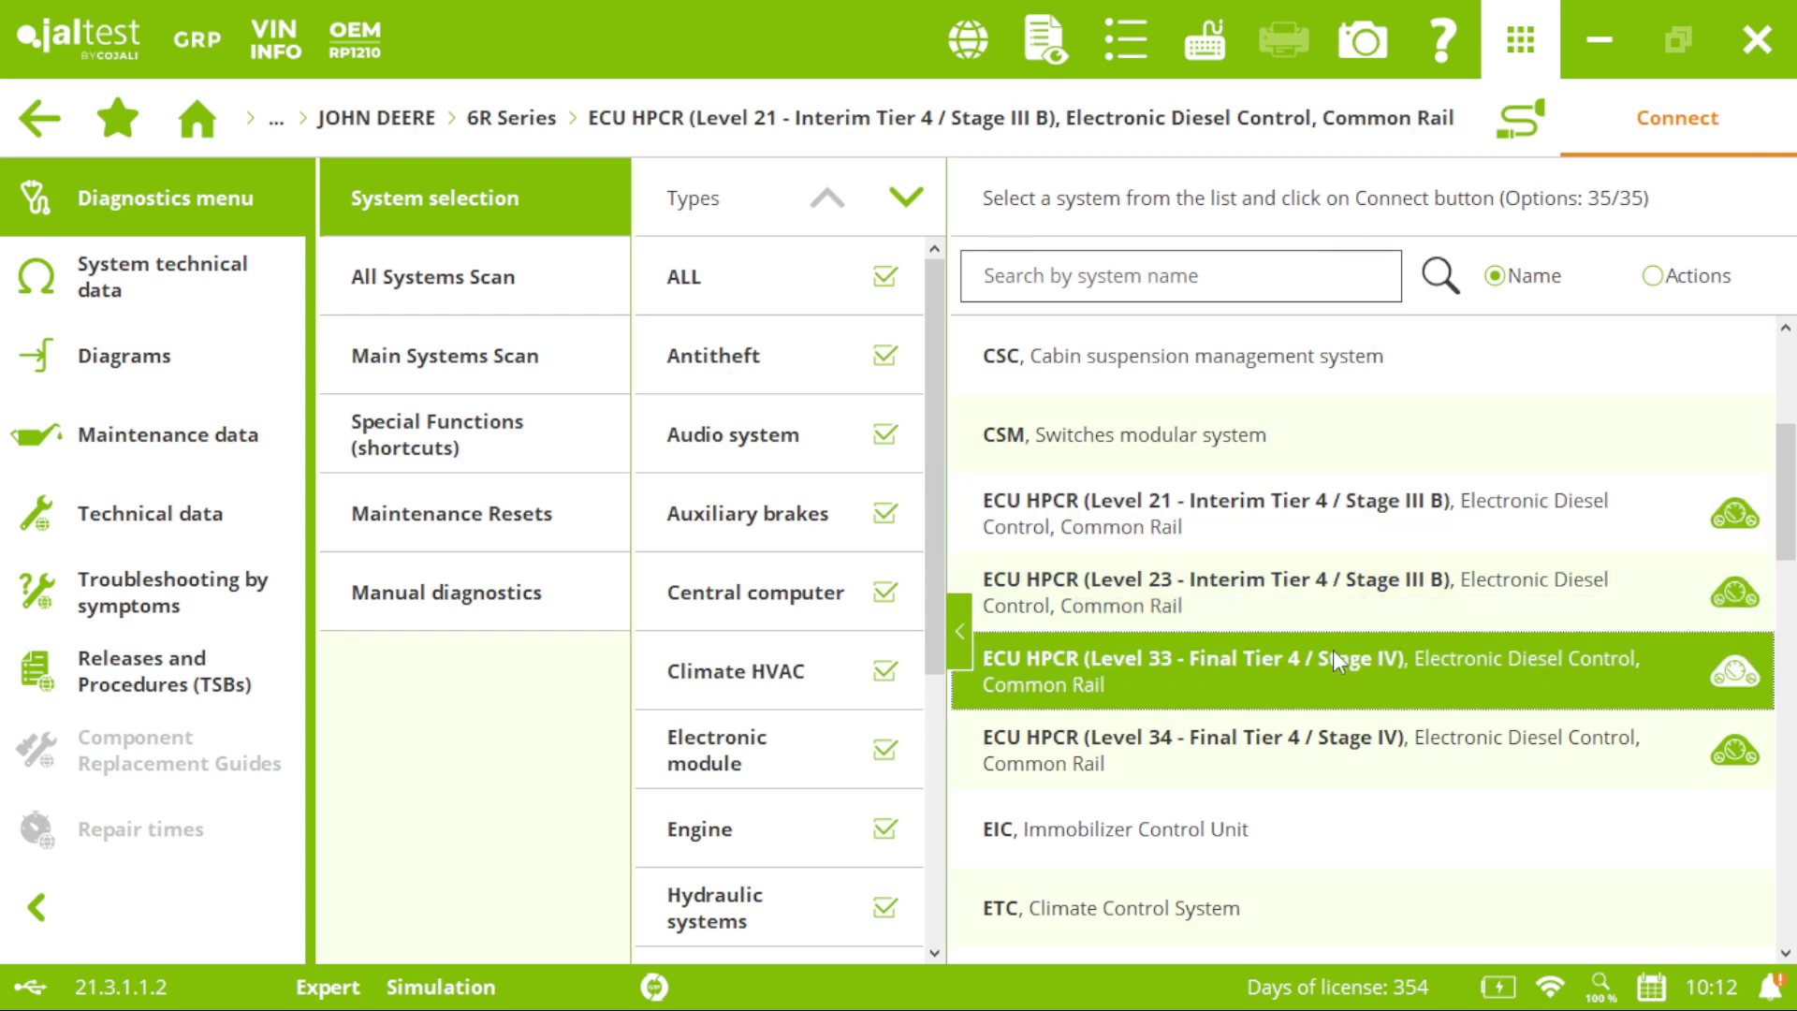
pyautogui.click(1673, 125)
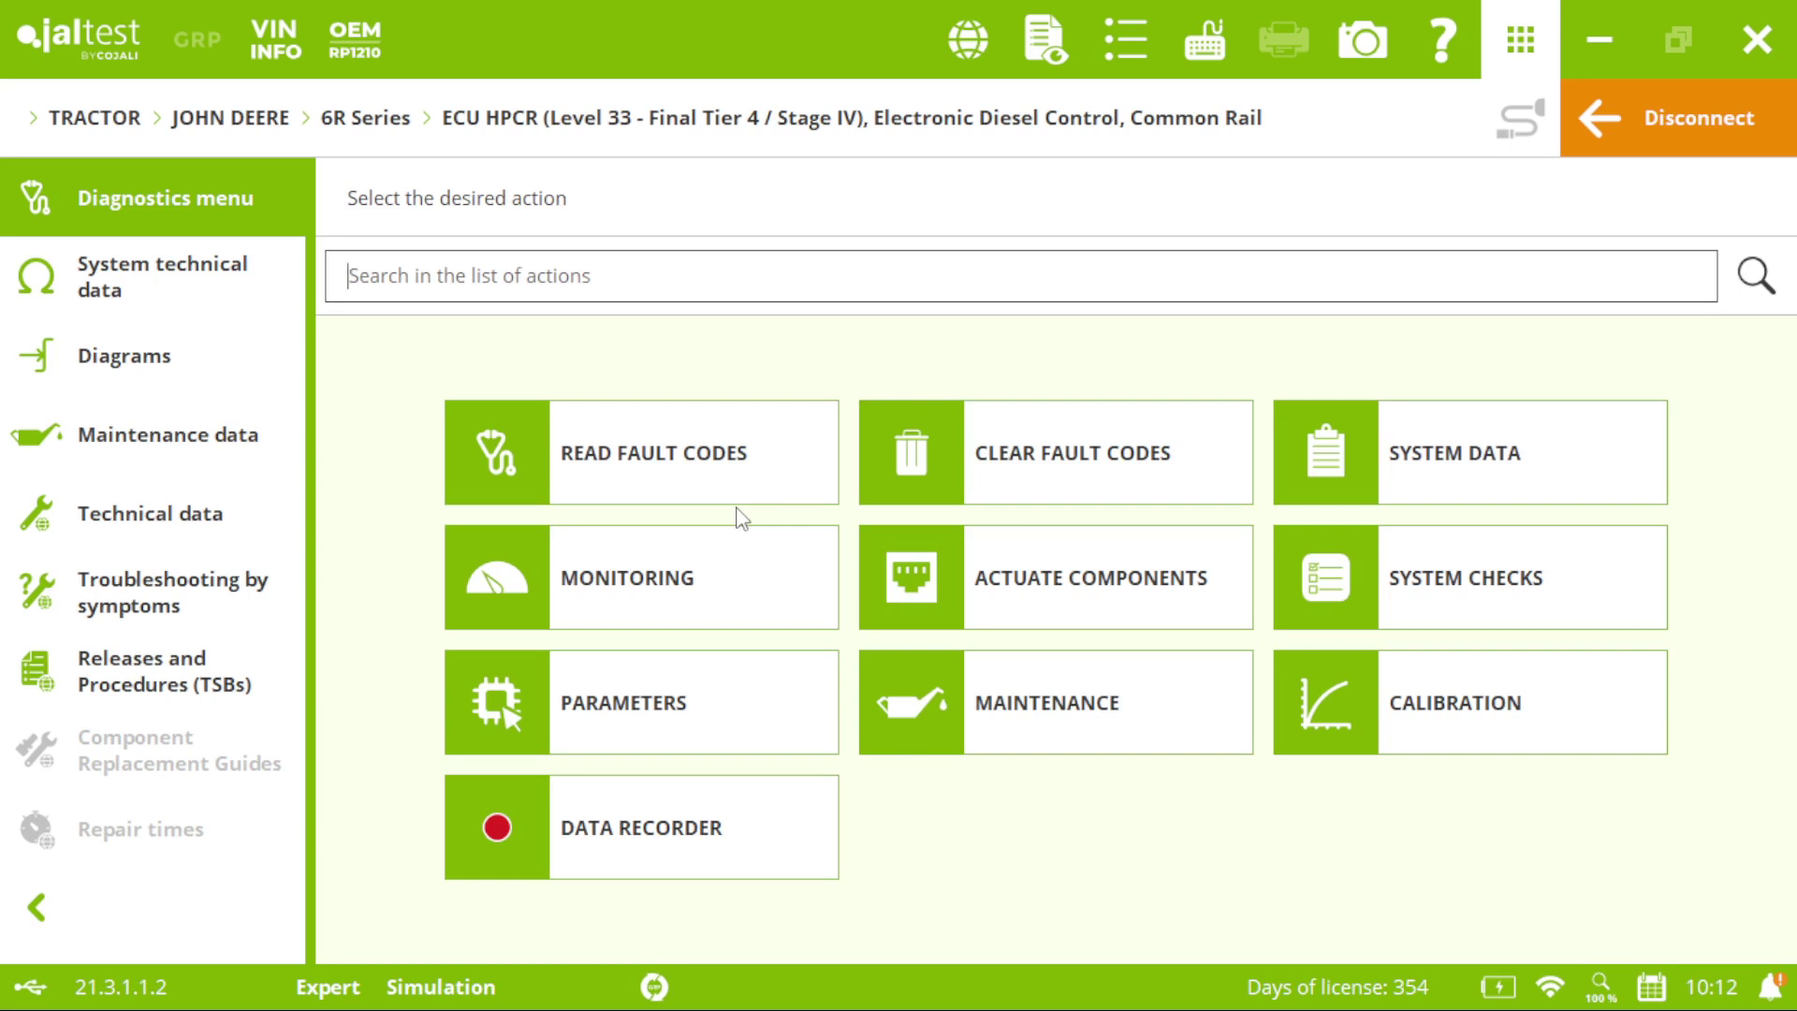
# View the Level 33 System Display from the aftertreatment fuel module page to the aftertreatment system page
pyautogui.click(655, 575)
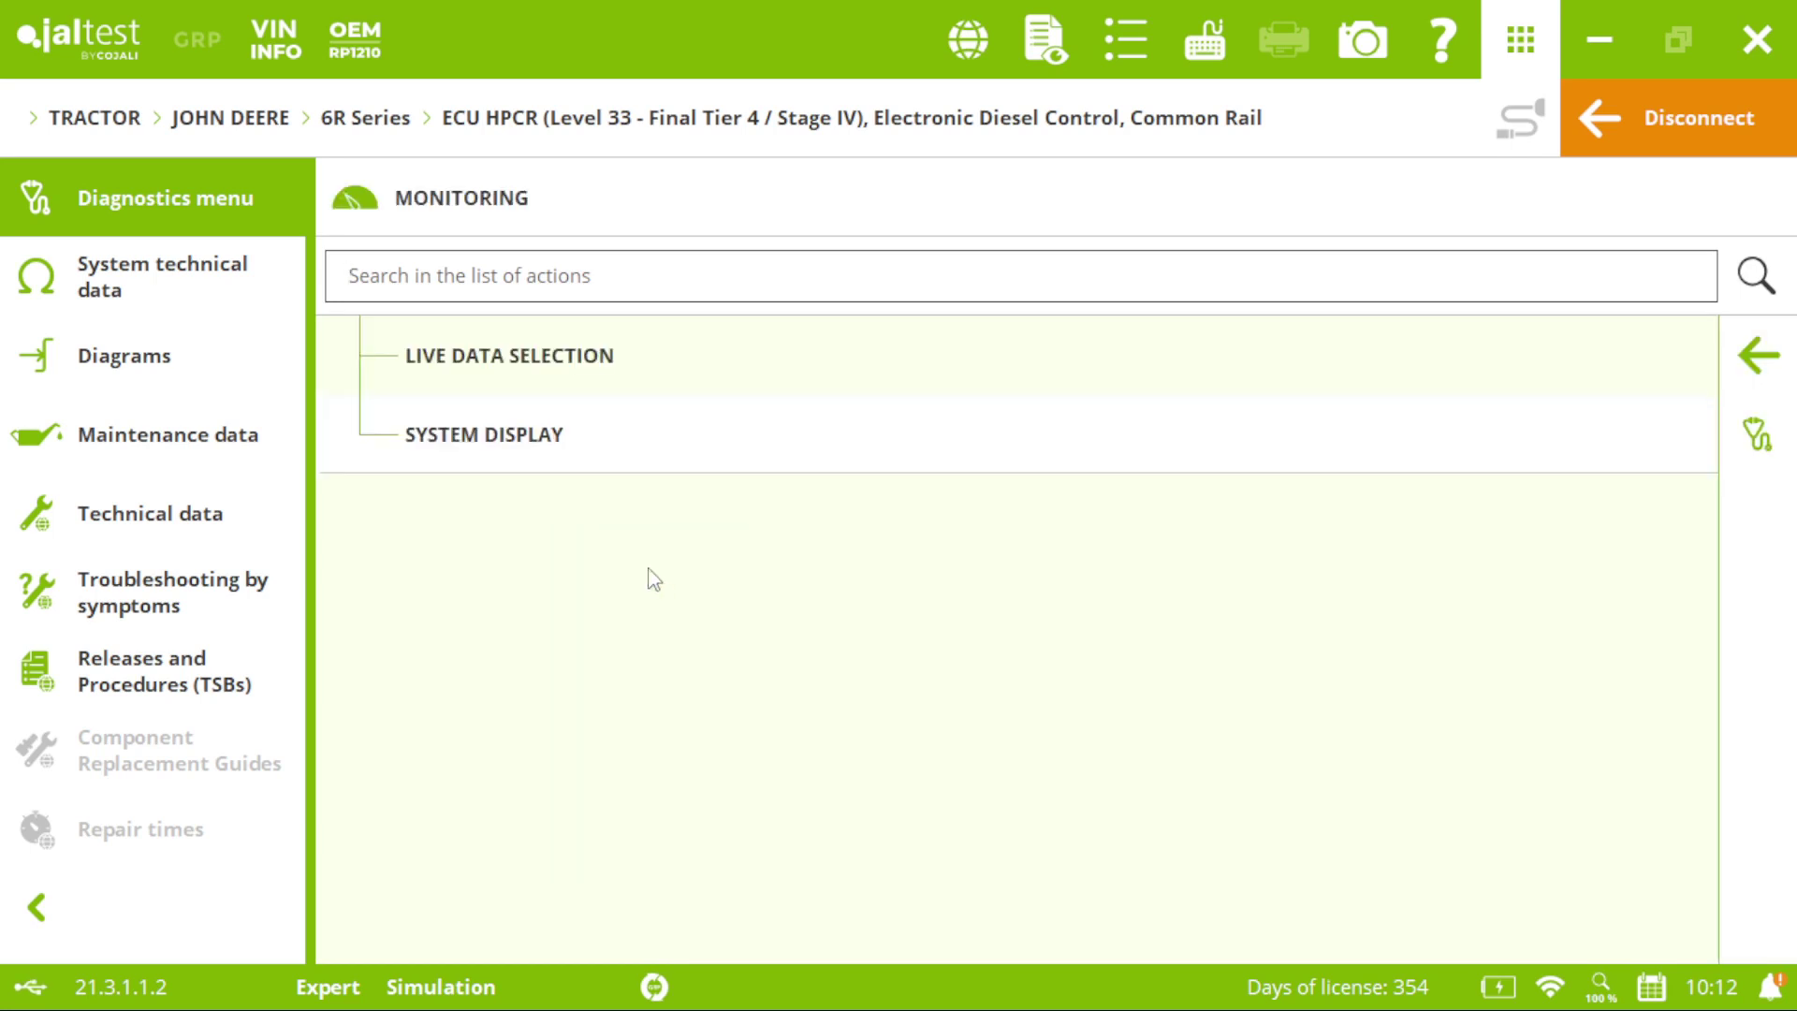
pyautogui.click(514, 441)
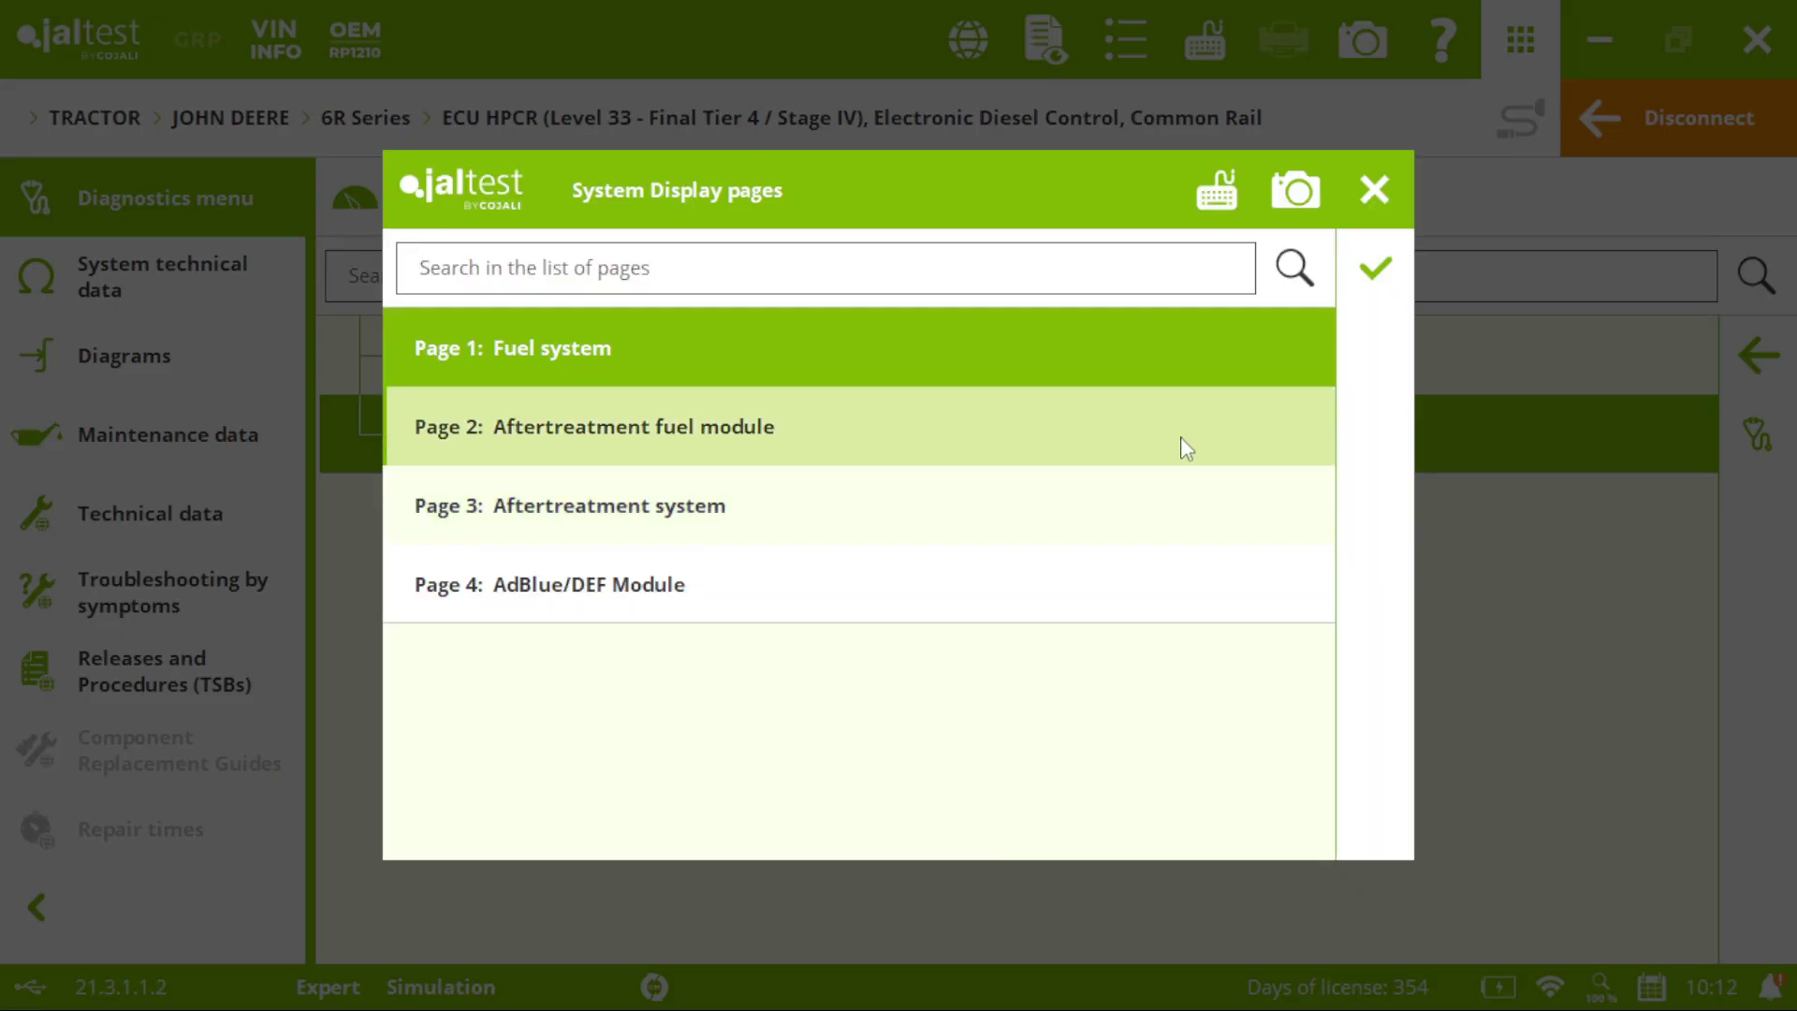
pyautogui.click(1181, 436)
pyautogui.click(1385, 266)
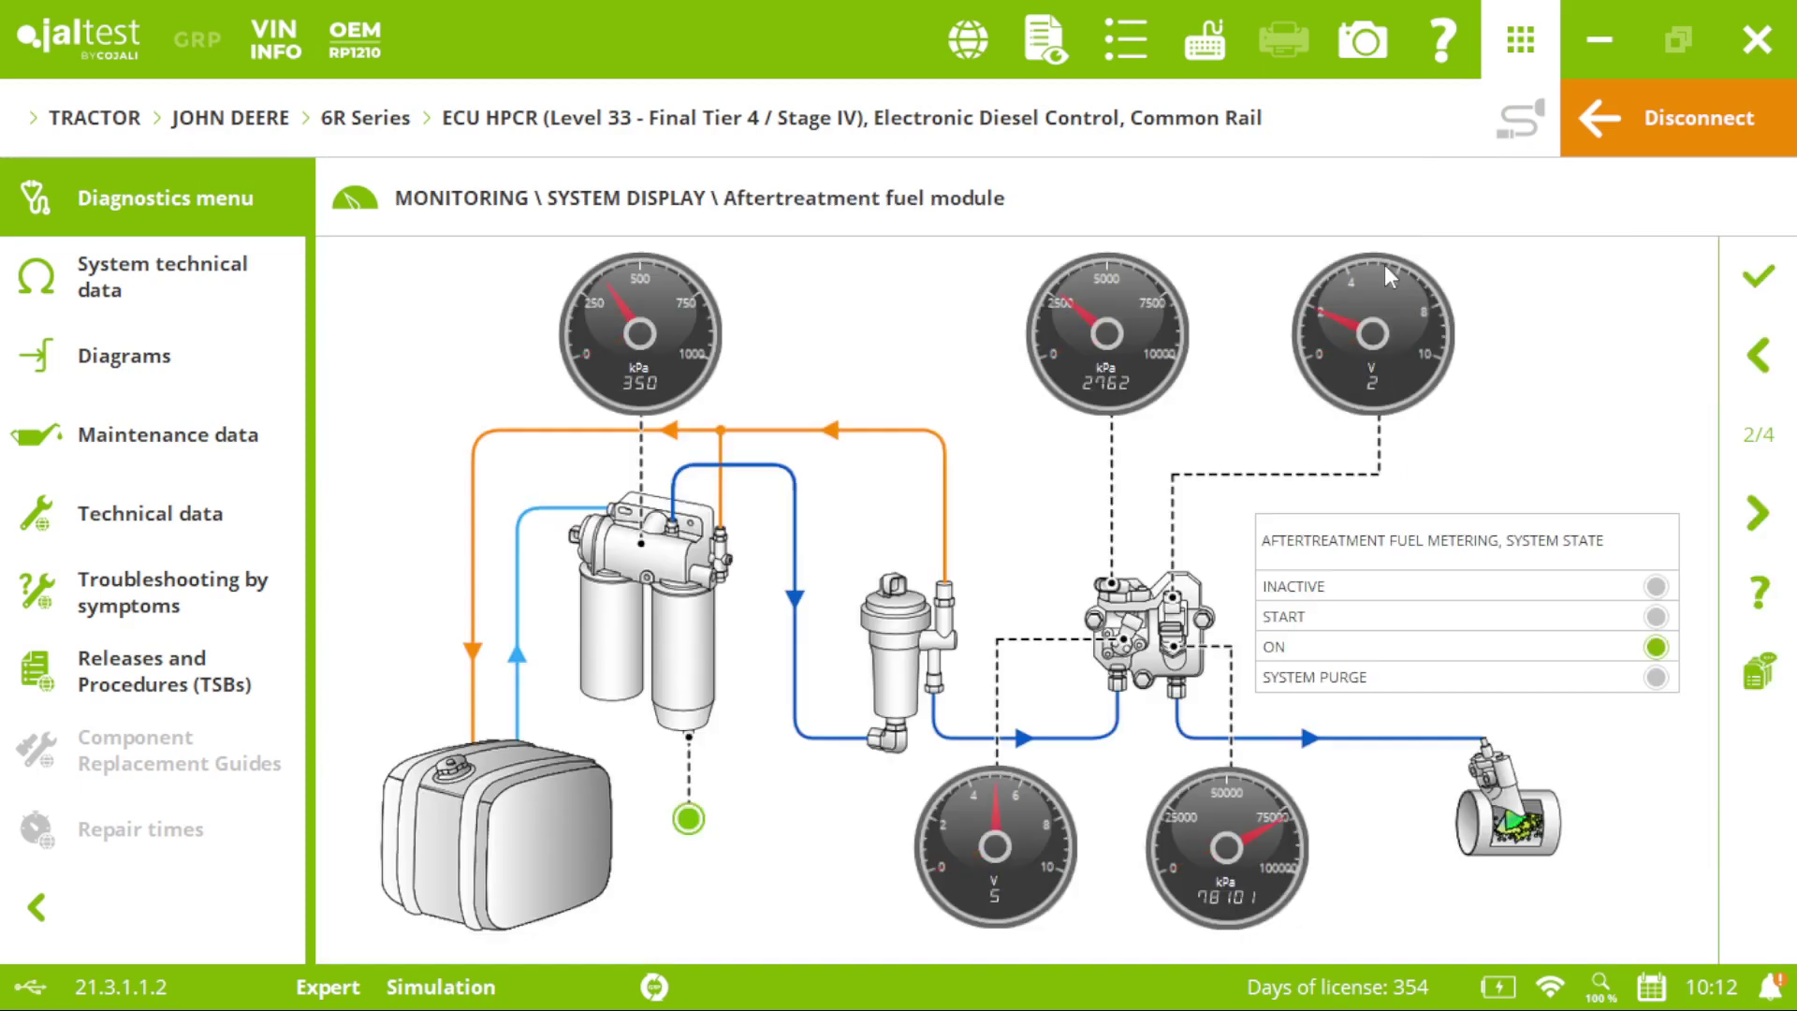
pyautogui.click(1767, 495)
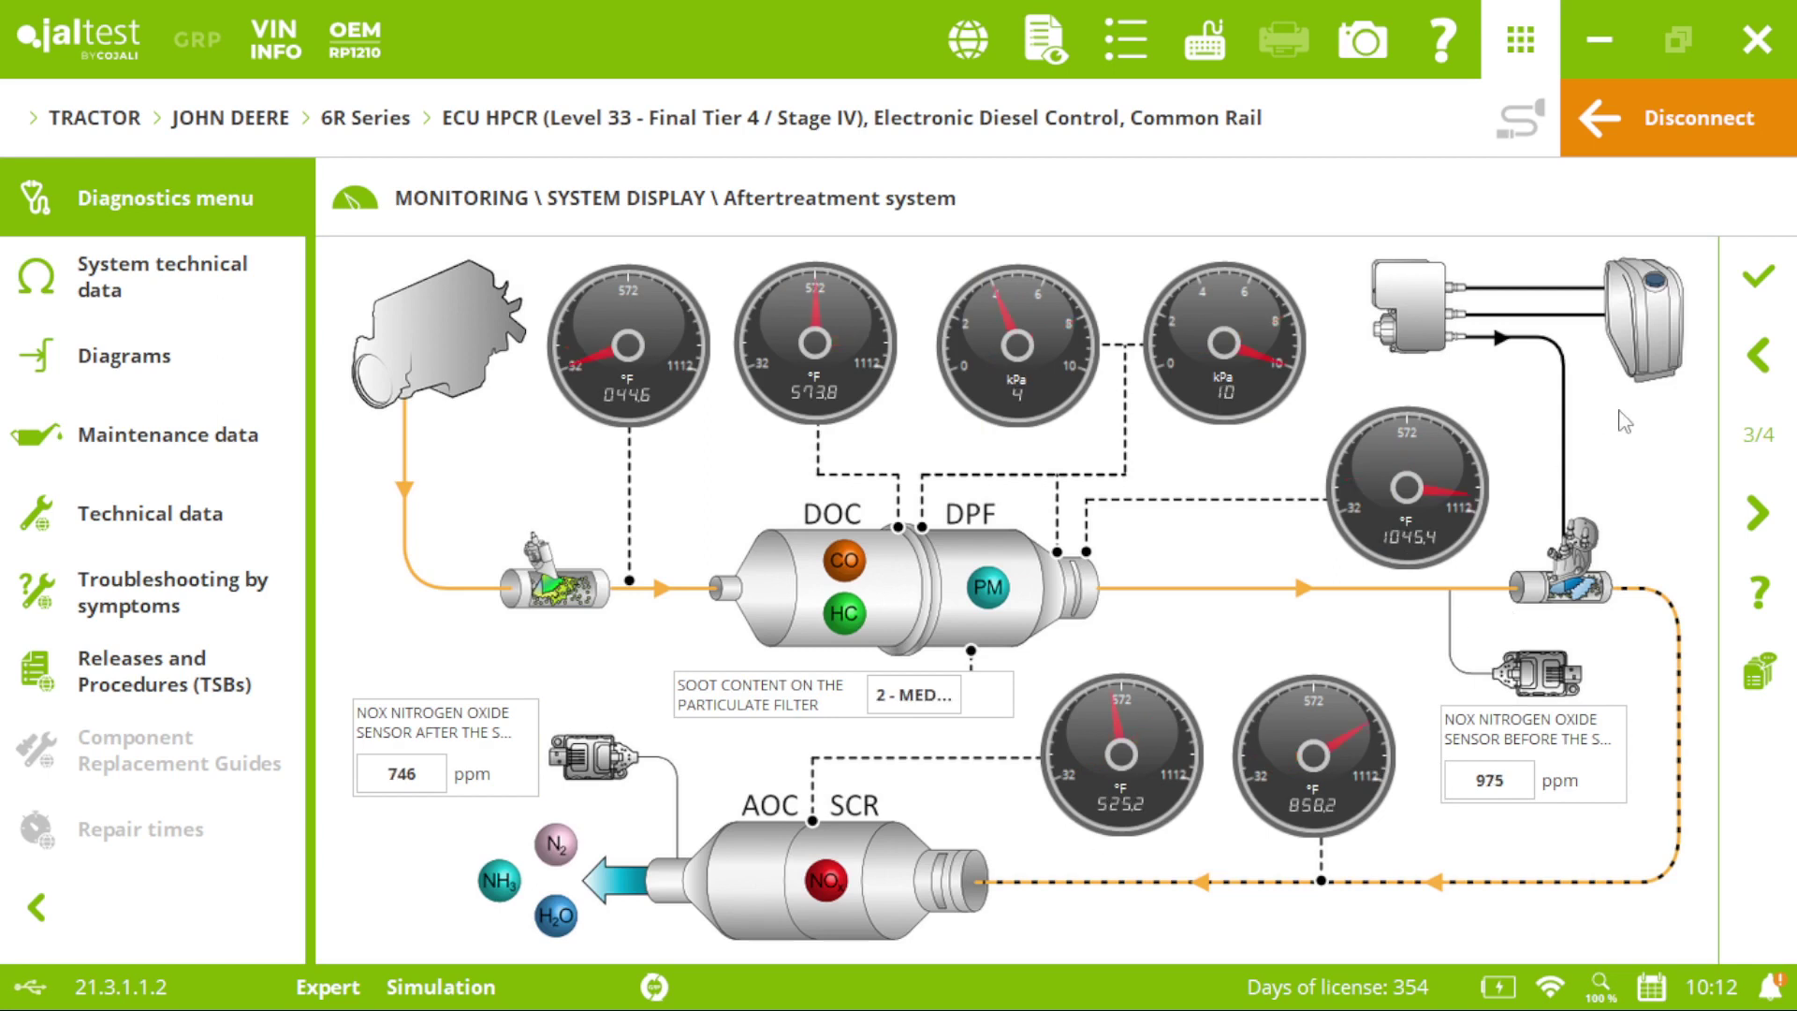
pyautogui.click(1763, 307)
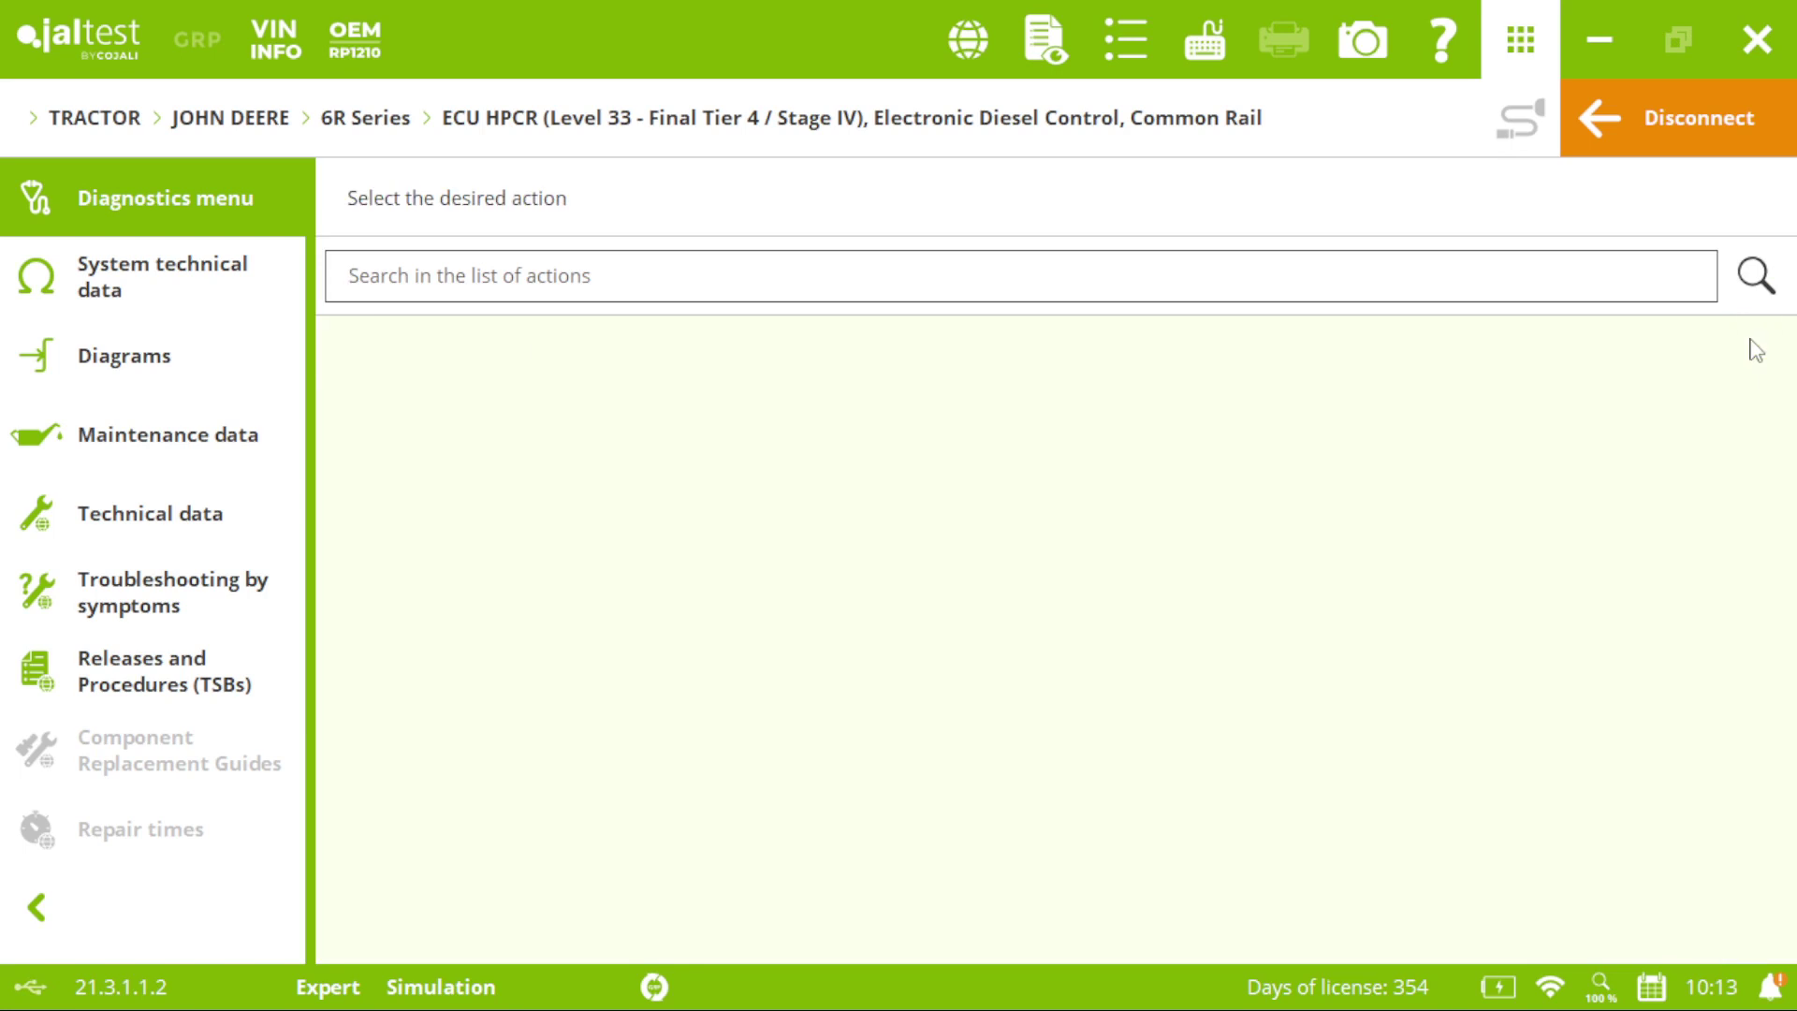
# Open Maintenance and expand the Level 33 Diesel Particulate Filter procedures
pyautogui.click(1163, 712)
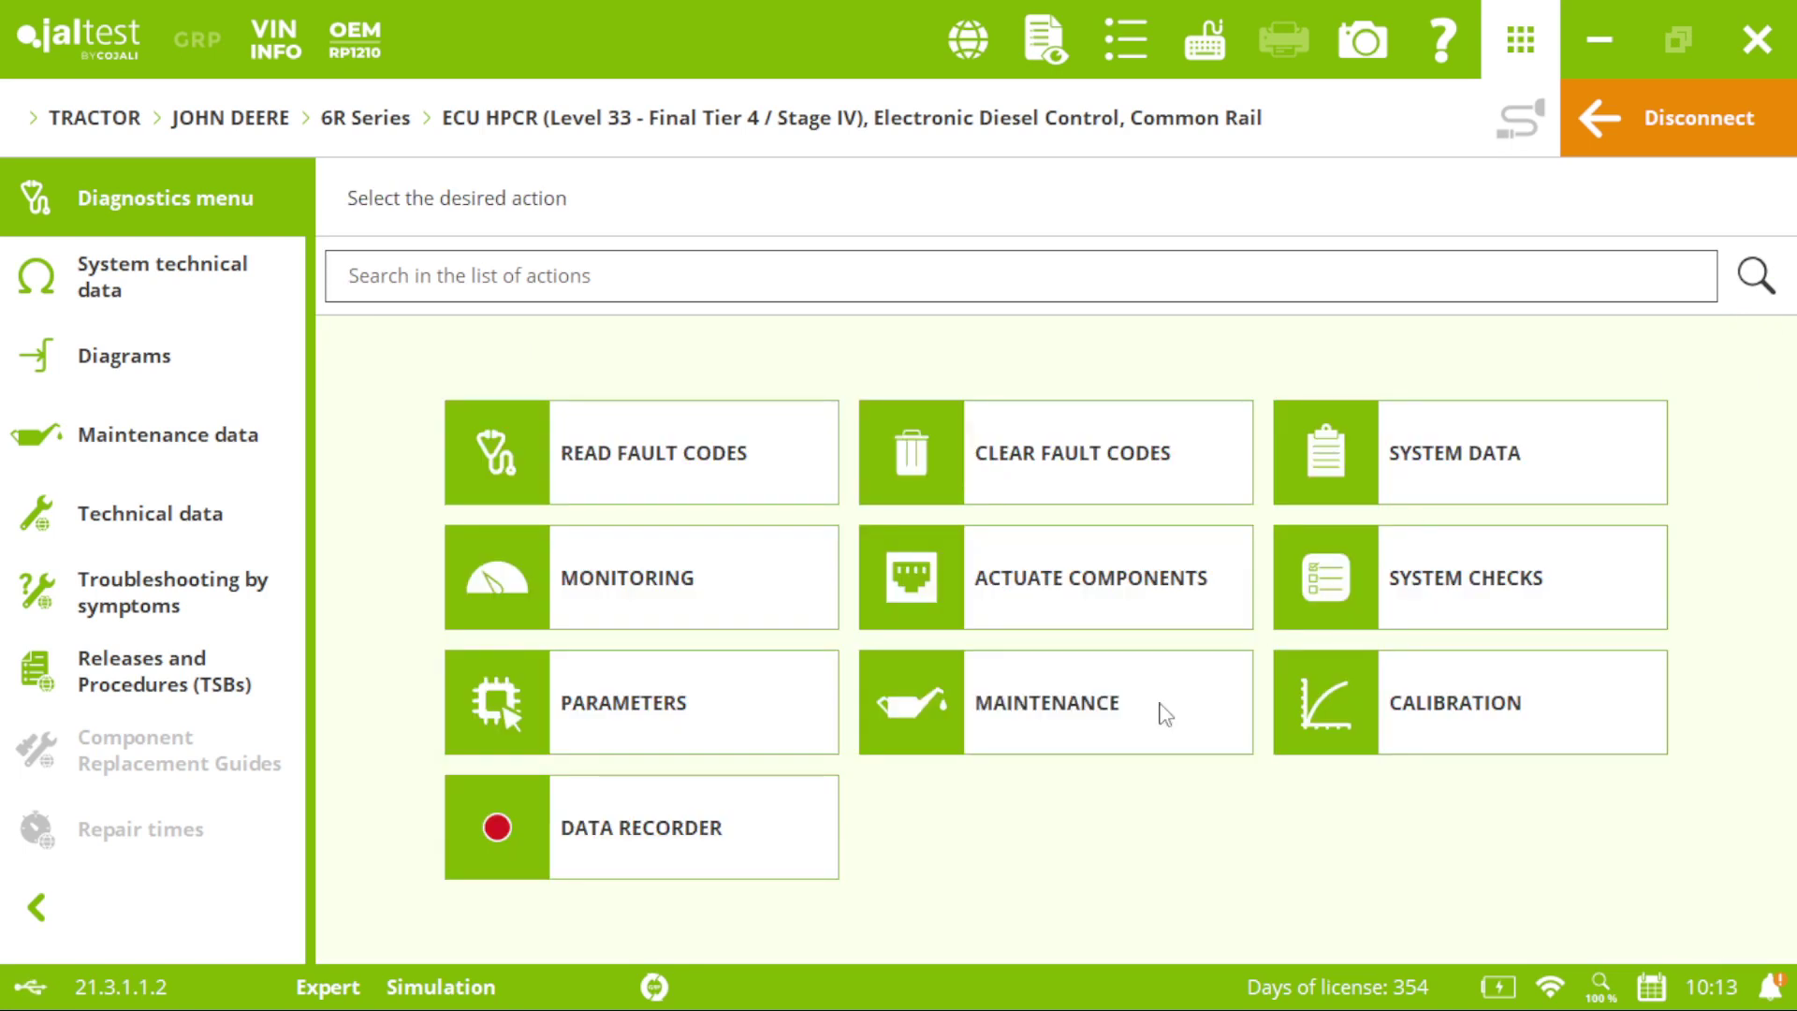
pyautogui.click(360, 438)
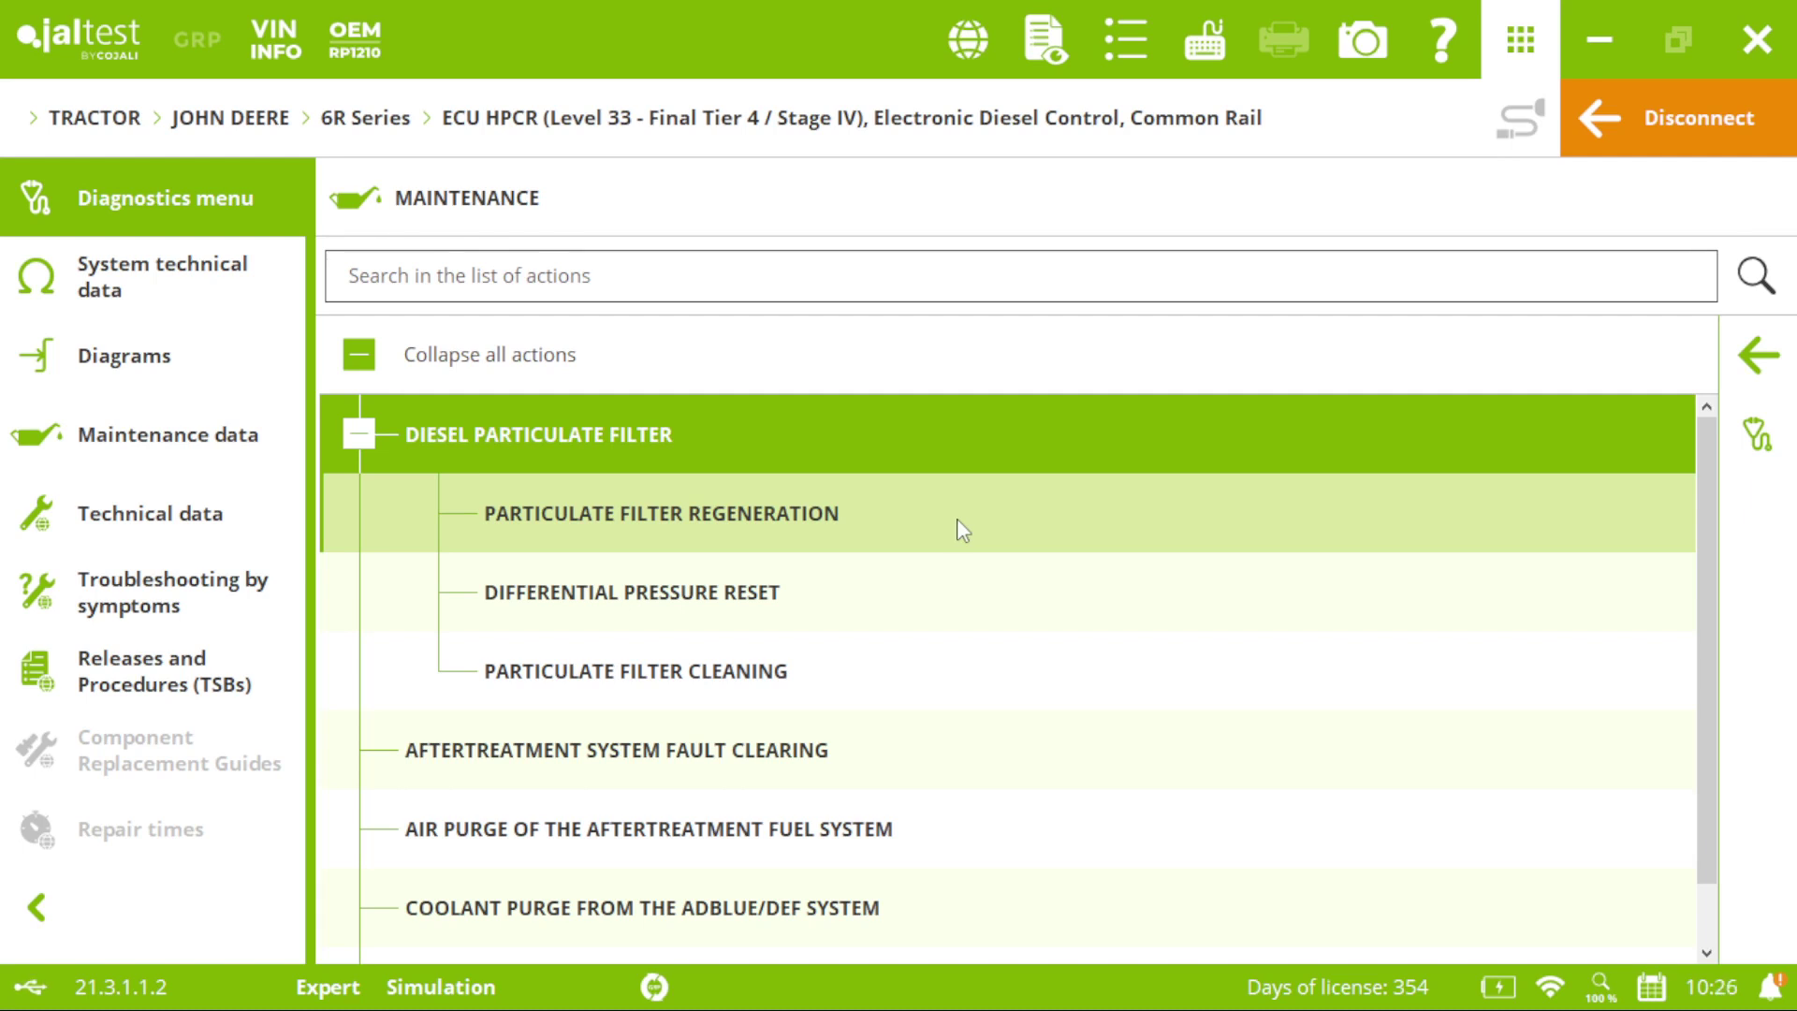
# Open System Checks and scroll down to Verification of the SCR System Fault Repair
pyautogui.click(1762, 365)
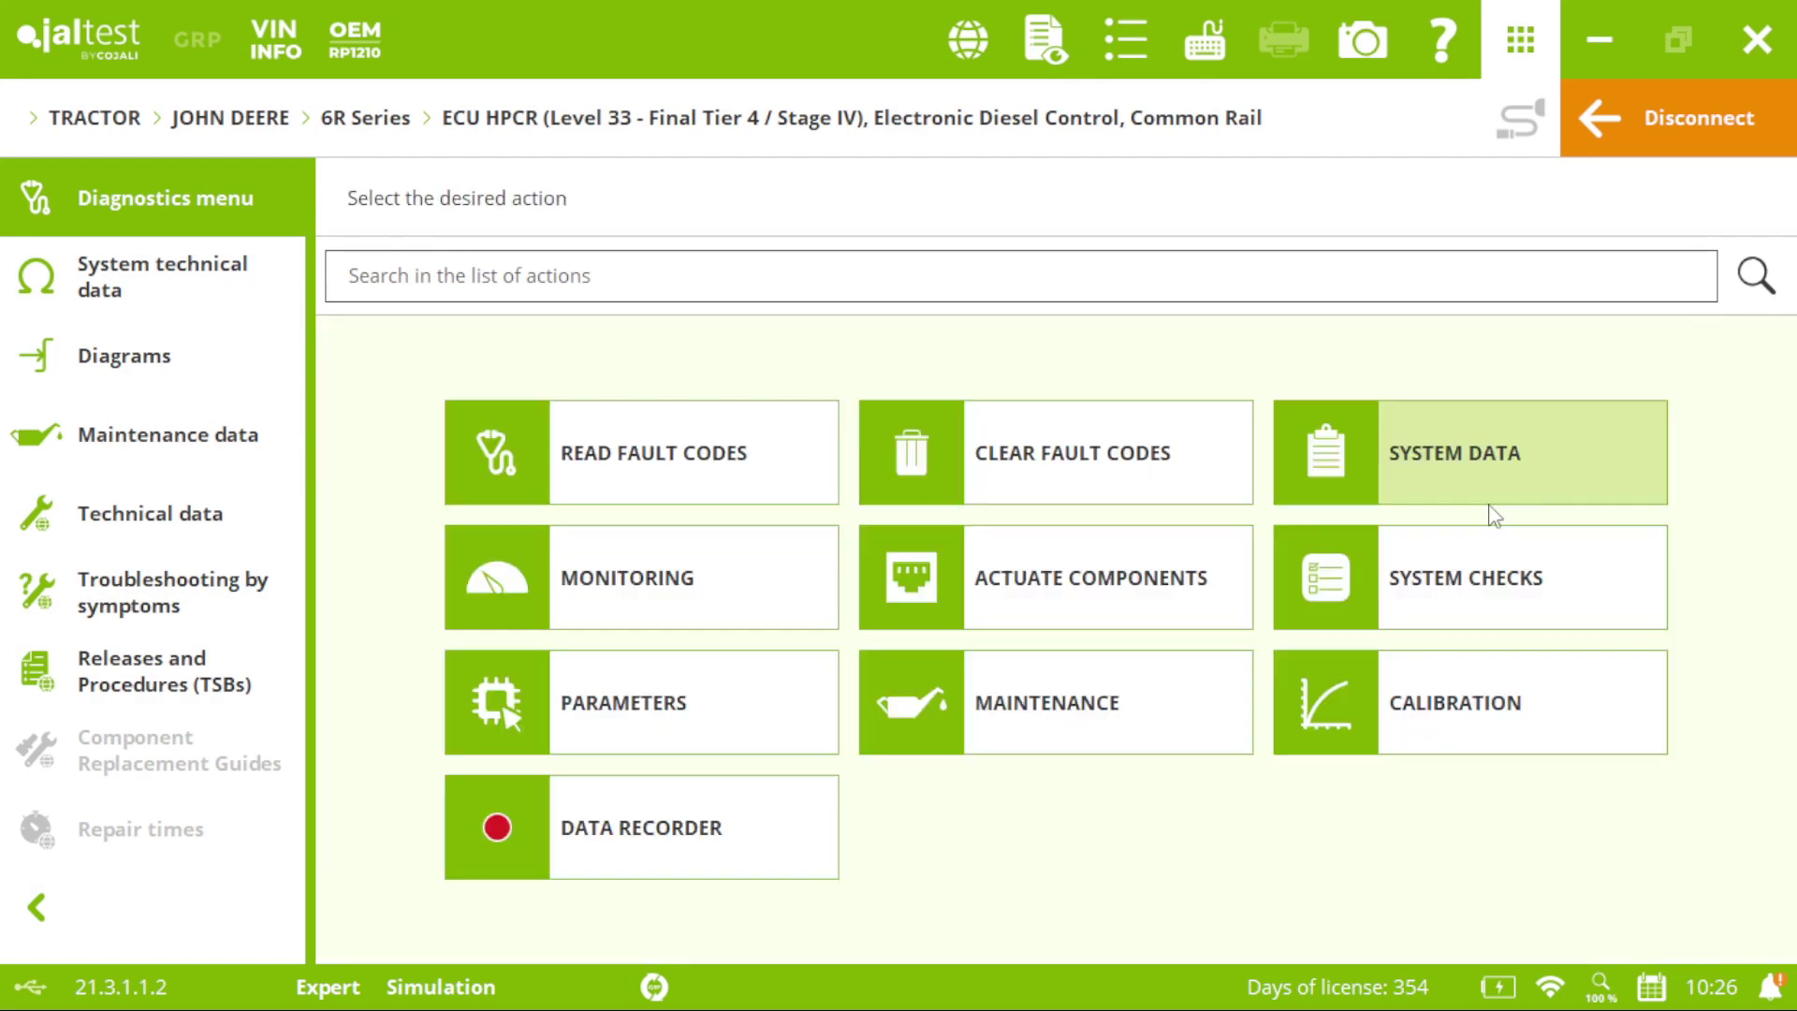
pyautogui.click(1404, 576)
pyautogui.scroll(-3, 801, 622)
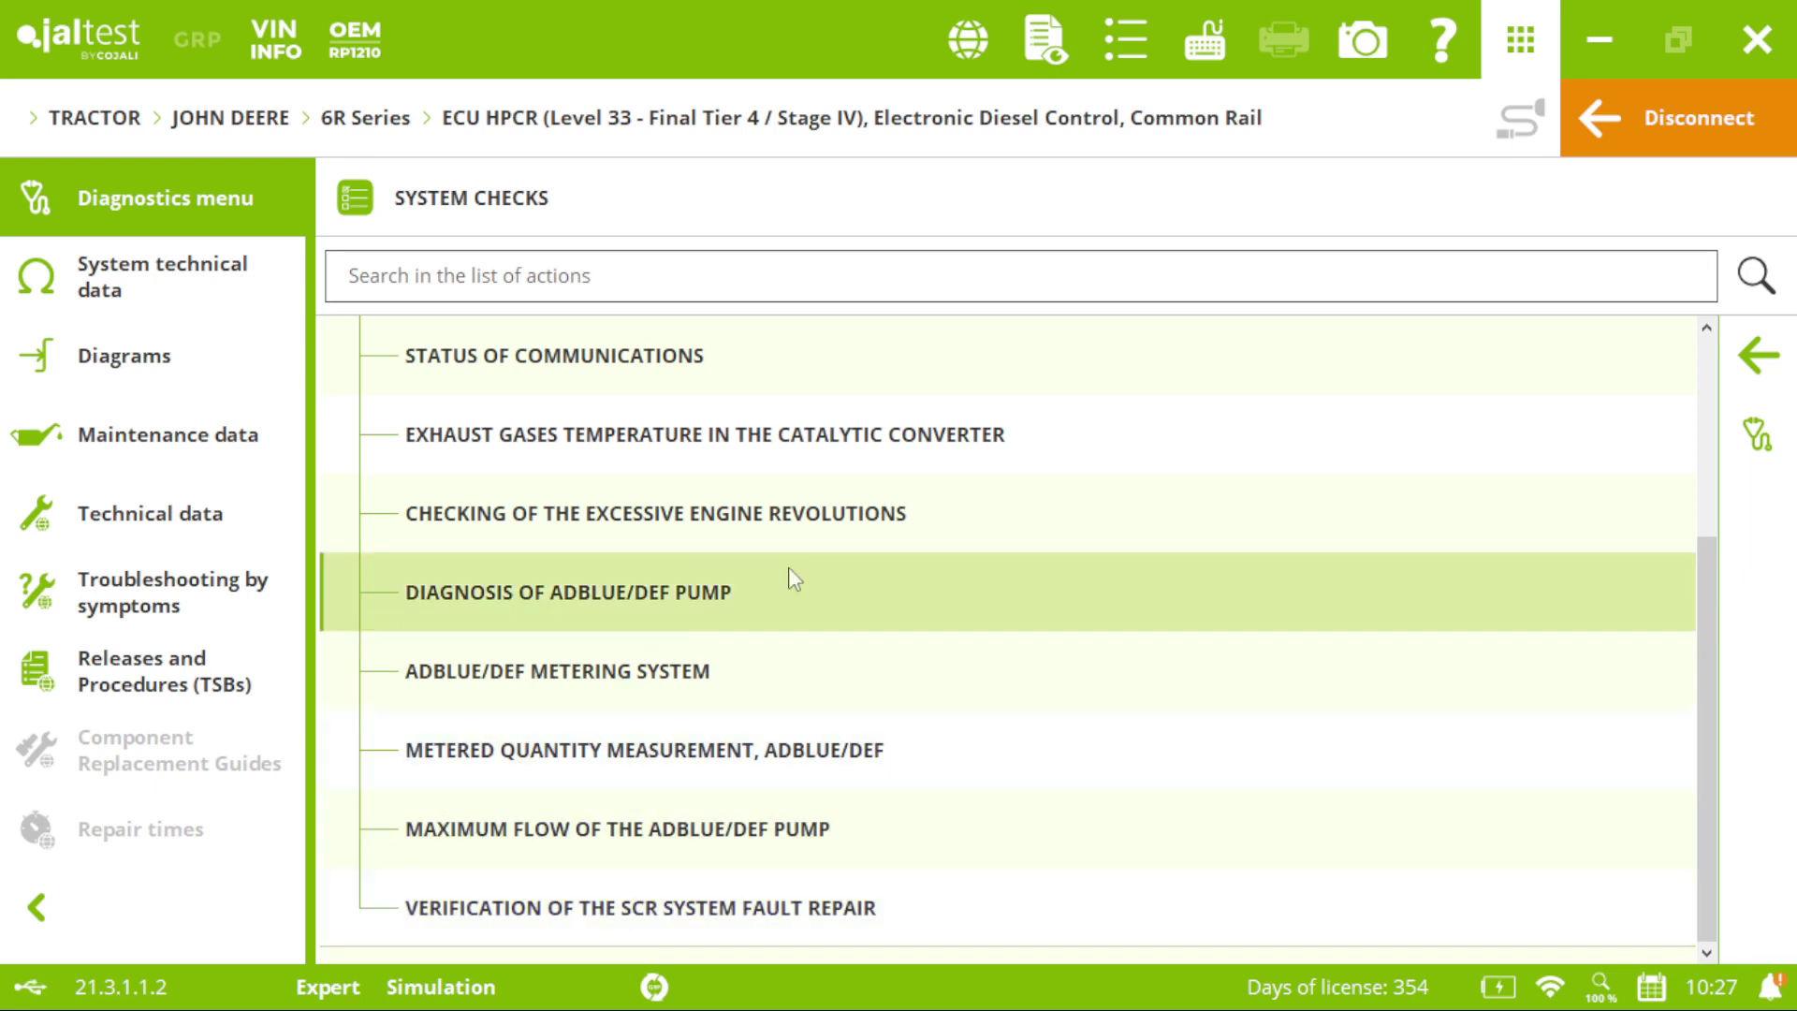
# Leave System Checks and return to the Level 33 action tiles grid
pyautogui.click(1760, 356)
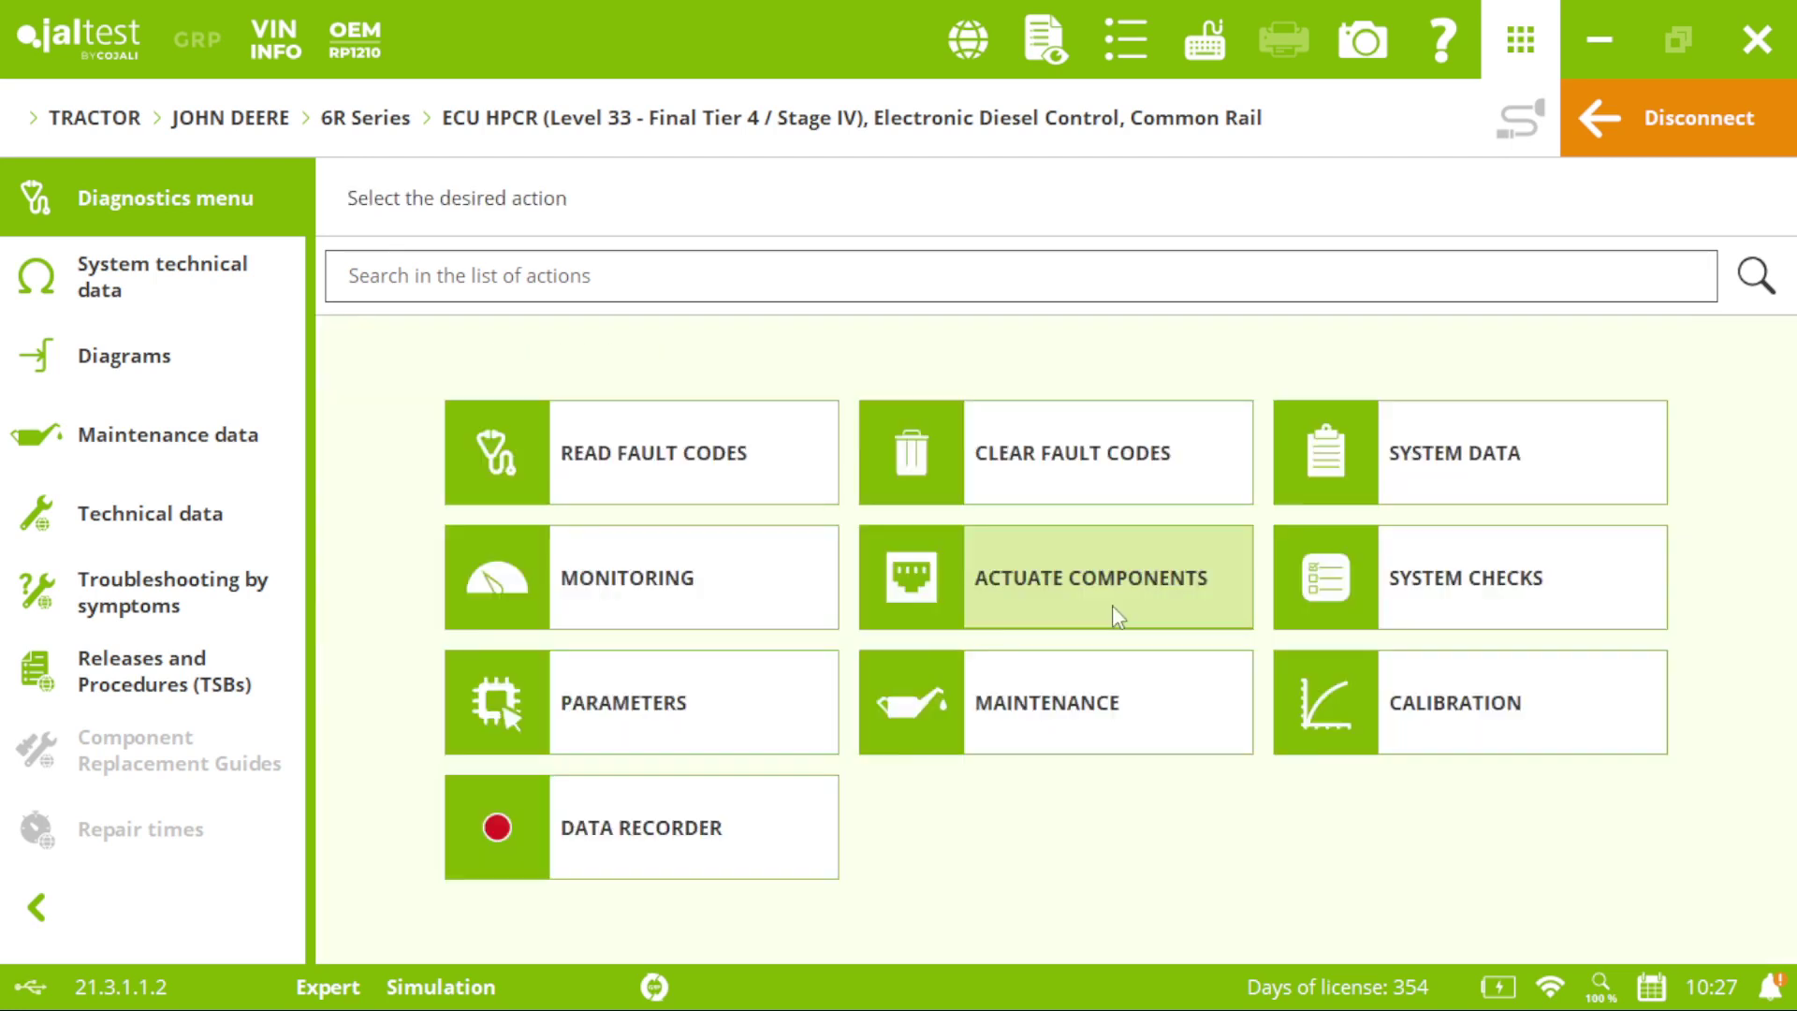